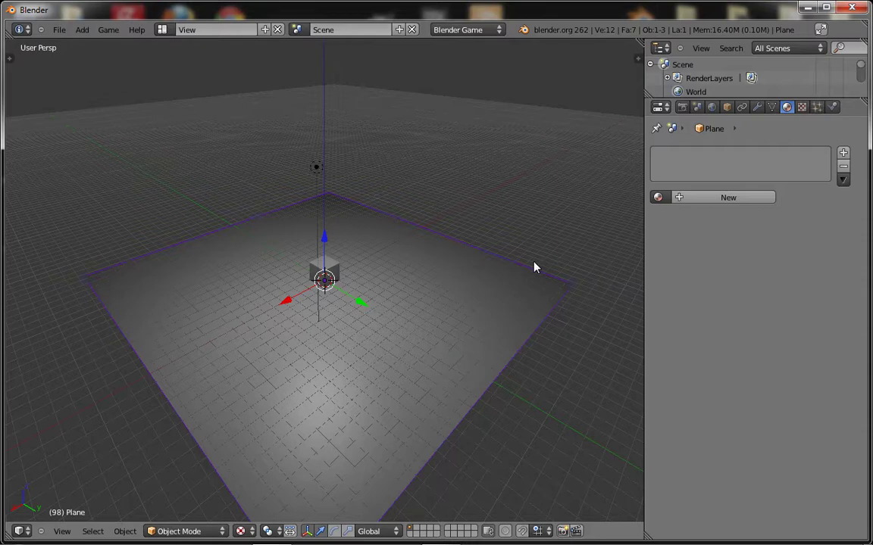
Delete the cube at the centre of the scene.
right_click(318, 167)
right_click(320, 283)
key("x")
left_click(394, 257)
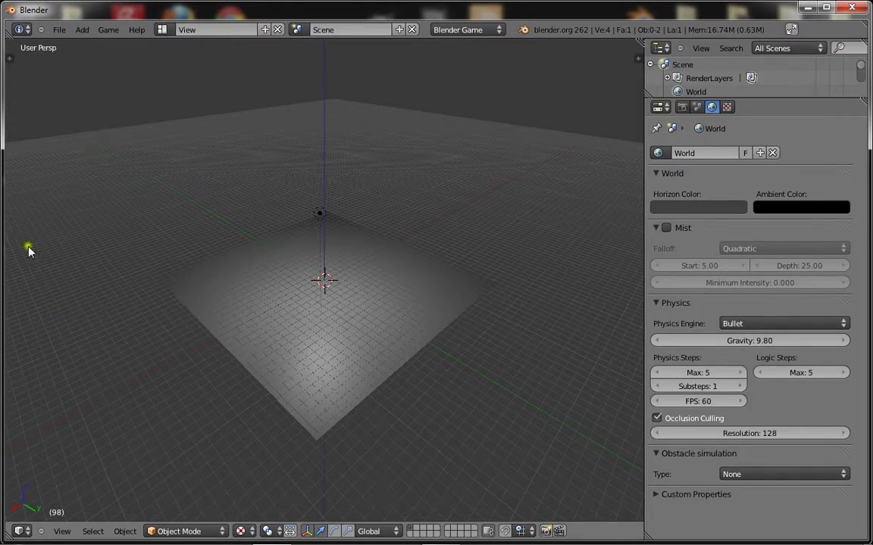
Delete the large ground plane, leaving the lamp in the scene.
scroll(270, 267, "down", 3)
scroll(321, 284, "up", 7)
scroll(397, 294, "down", 4)
middle_click_drag(397, 294, 318, 293)
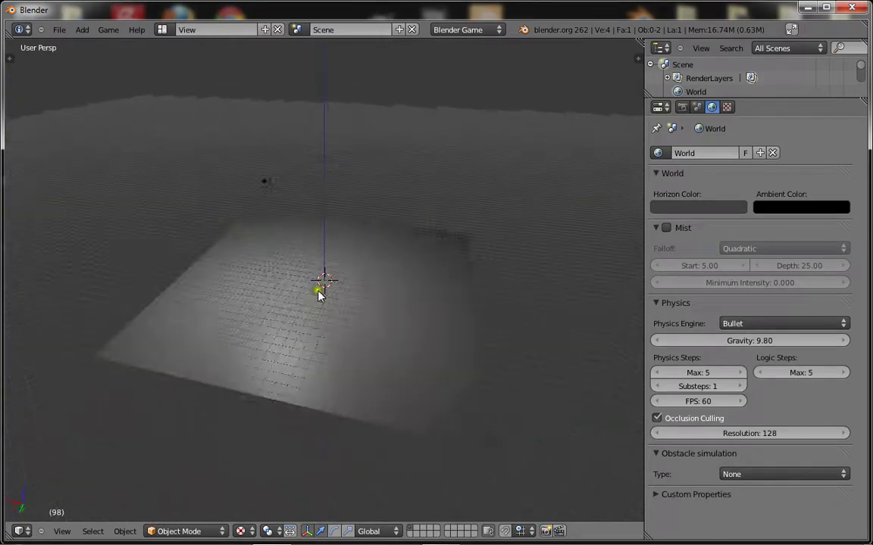
scroll(318, 295, "up", 3)
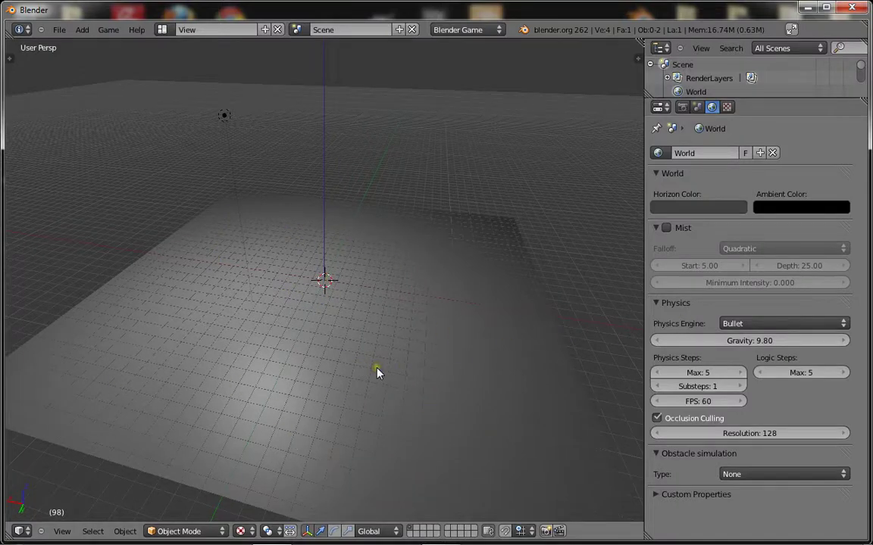
scroll(222, 393, "down", 3)
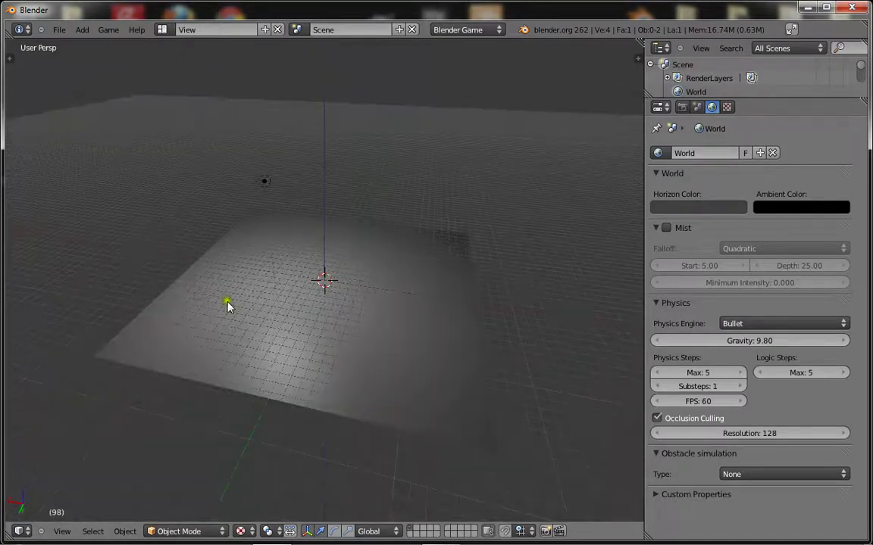
right_click(268, 286)
key("x")
left_click(425, 354)
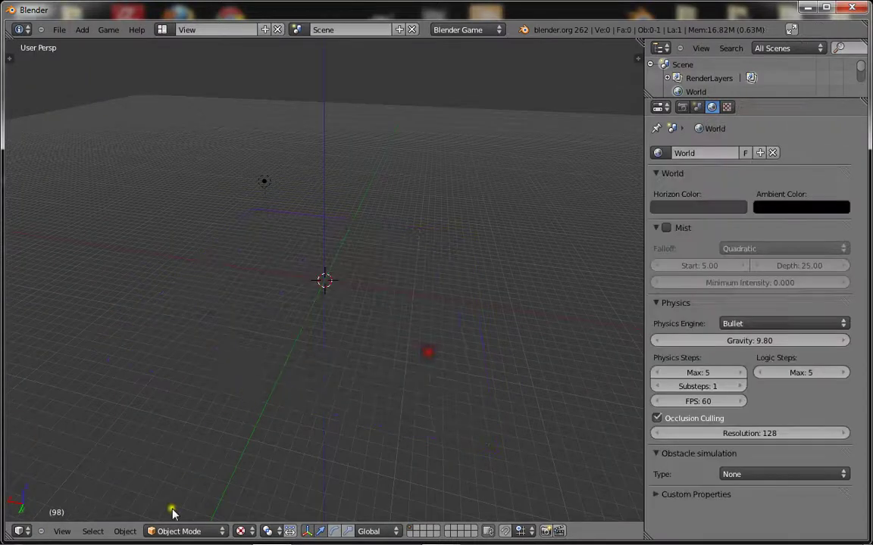
Add a Landscape mesh at the 3D cursor.
key("shift+a")
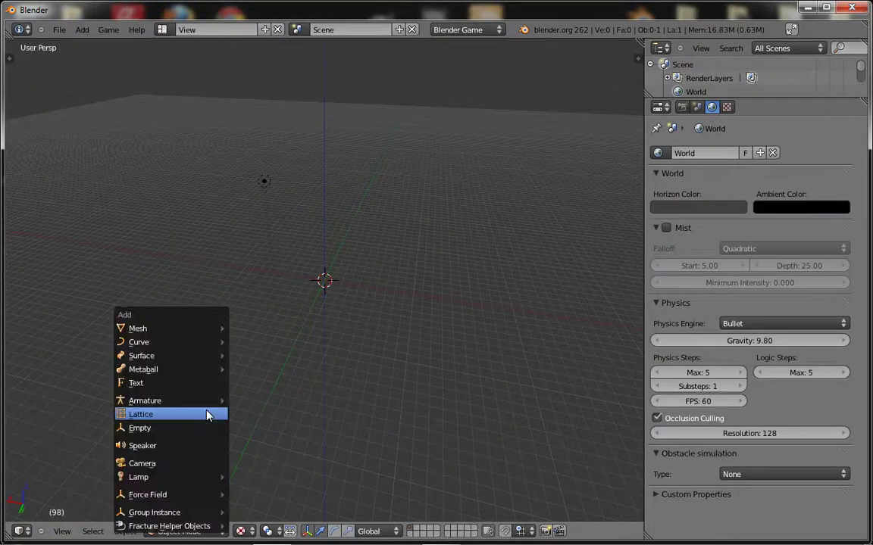
mouse_move(183, 329)
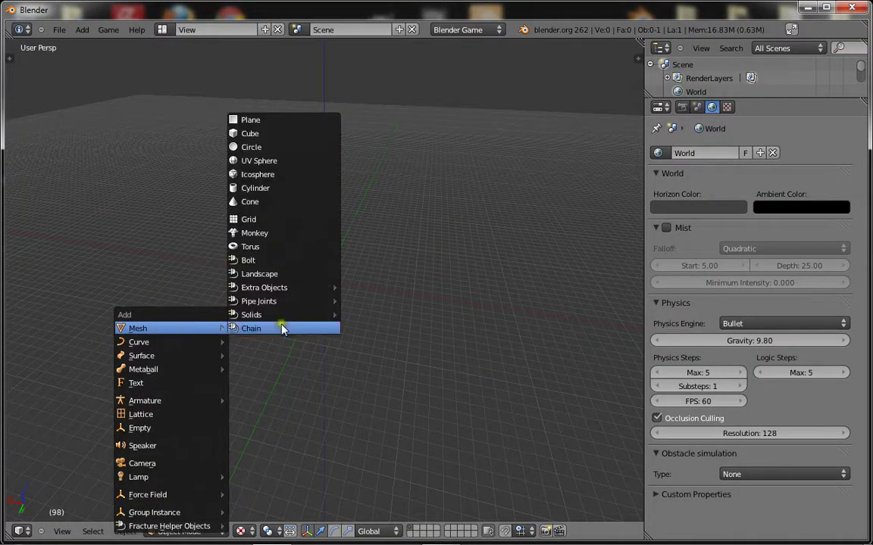
left_click(286, 274)
Scale the landscape mesh up uniformly in two passes.
scroll(383, 301, "up", 6)
scroll(383, 300, "down", 6)
key("s")
left_click(578, 302)
scroll(539, 310, "down", 5)
key("s")
left_click(554, 312)
Create a new material on the landscape and name it Terrain.
middle_click_drag(381, 304, 523, 295)
scroll(422, 257, "down", 2)
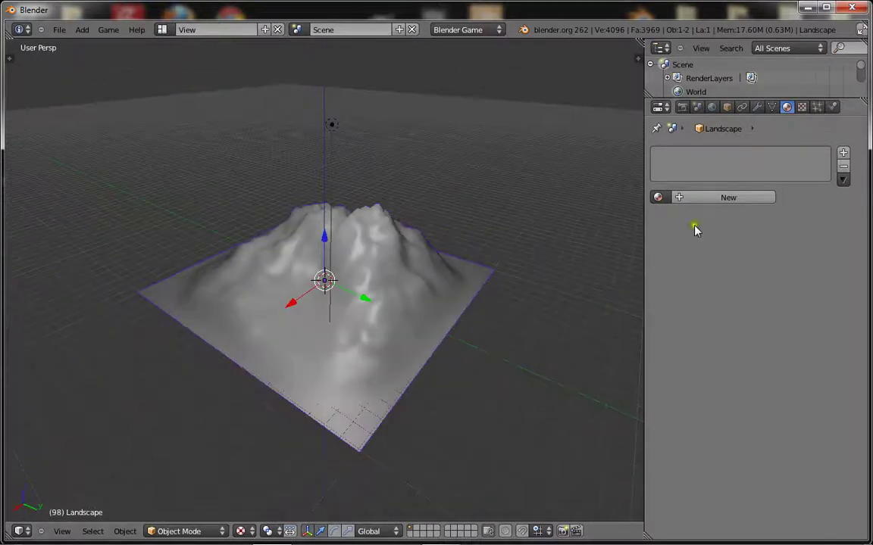
left_click(750, 199)
left_click(704, 196)
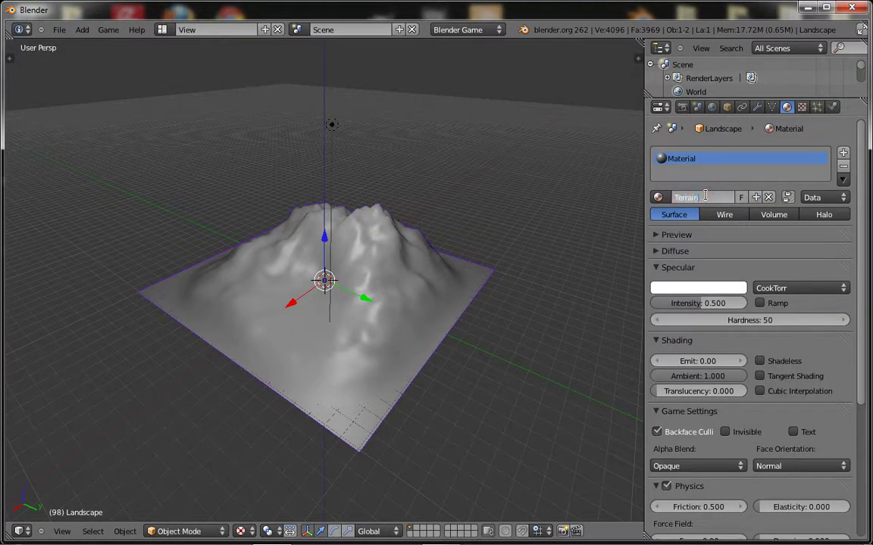
left_click(739, 257)
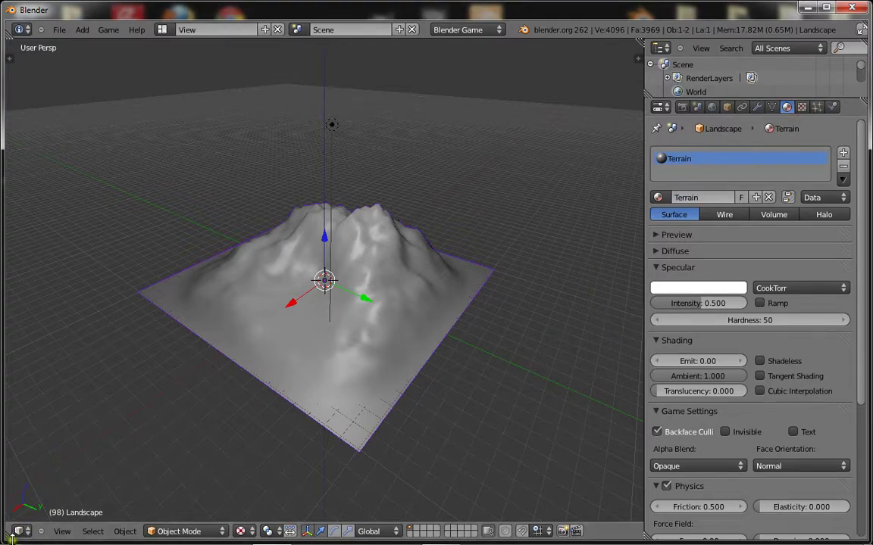
Unwrap the whole landscape mesh in Edit Mode with Smart UV Project.
key("Tab")
scroll(357, 292, "down", 2)
key("u")
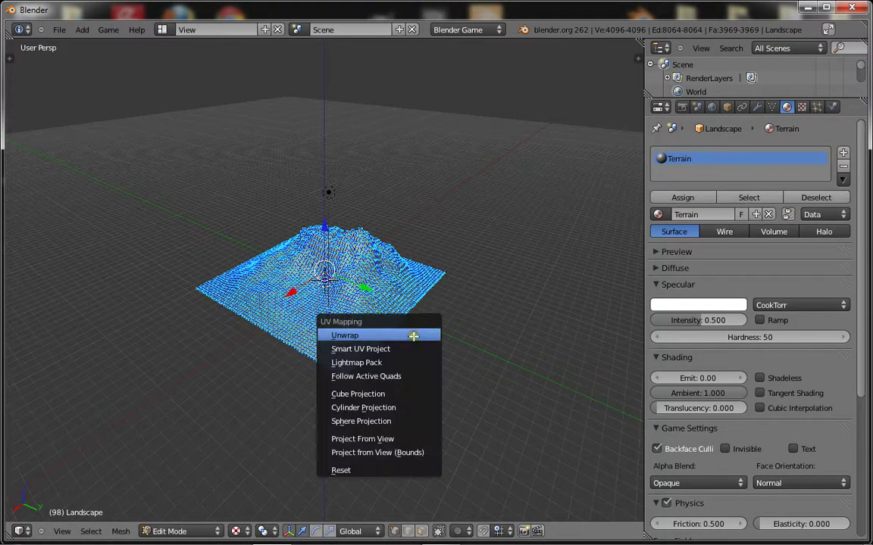
left_click(402, 349)
left_click(501, 381)
left_click(415, 415)
left_click(387, 415)
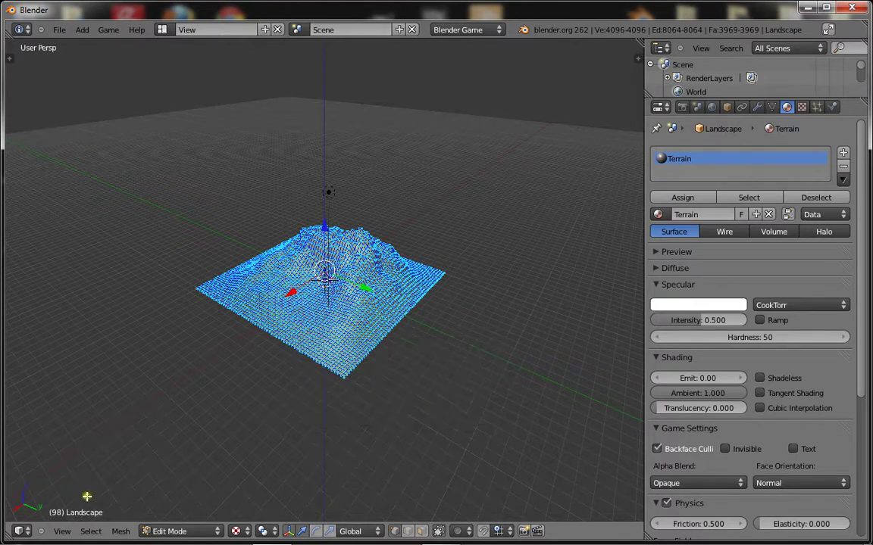
Create a blank black image named Terrain, 4000 by 4000, for the landscape's UVs in the UV/Image Editor.
left_click(19, 531)
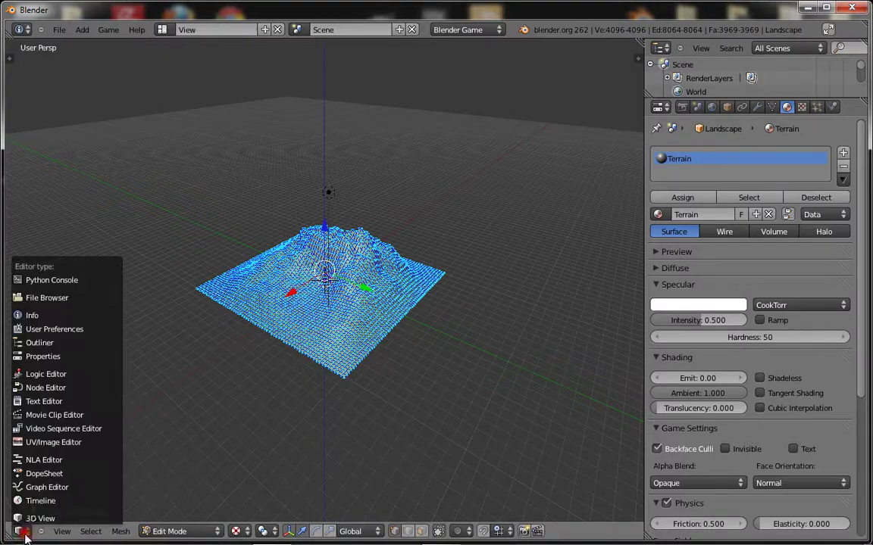
left_click(64, 442)
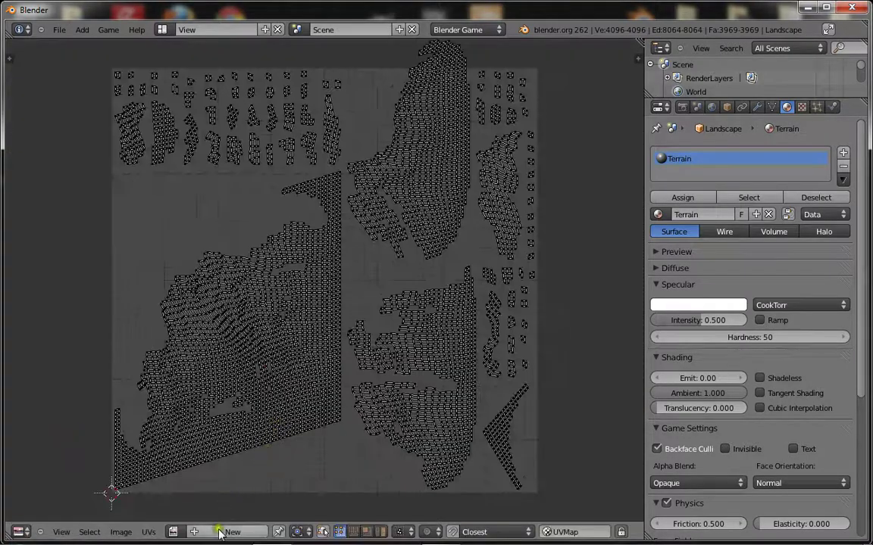
left_click(227, 532)
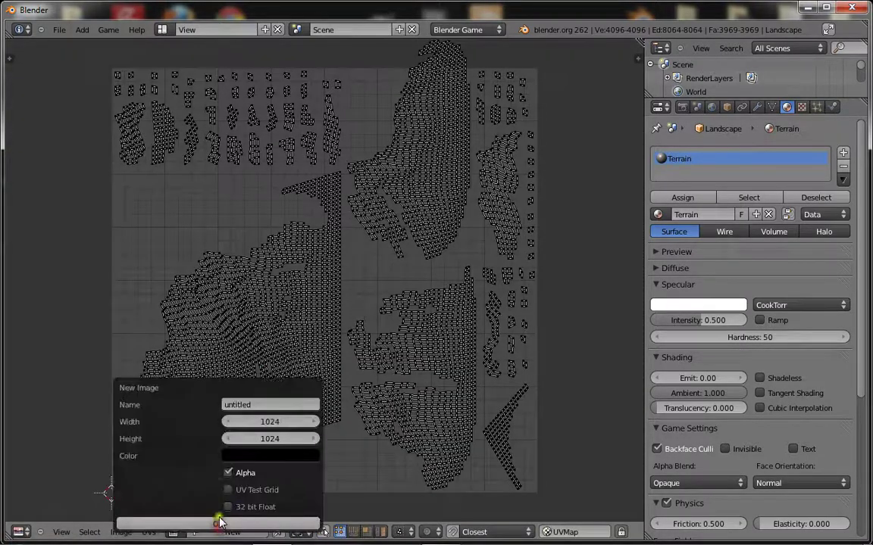
left_click(277, 407)
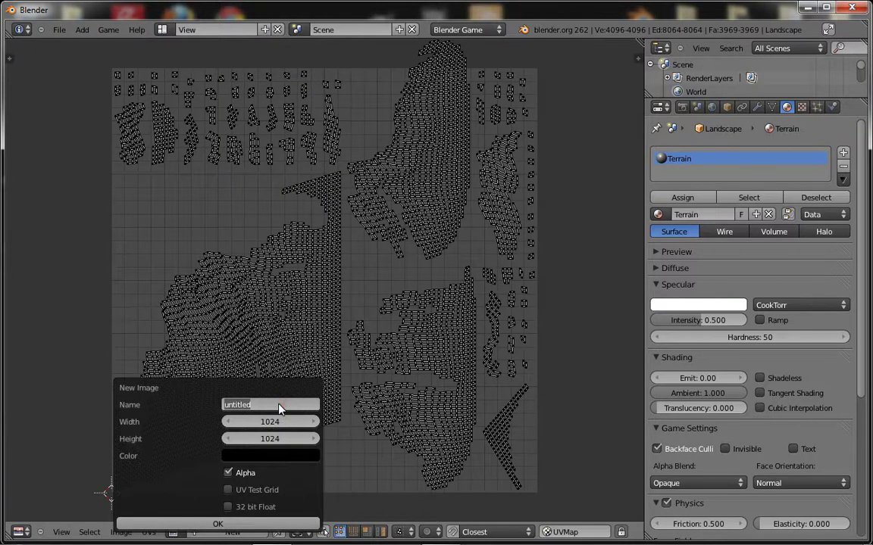
type("Terrain")
left_click(269, 422)
type("4000")
key("Tab")
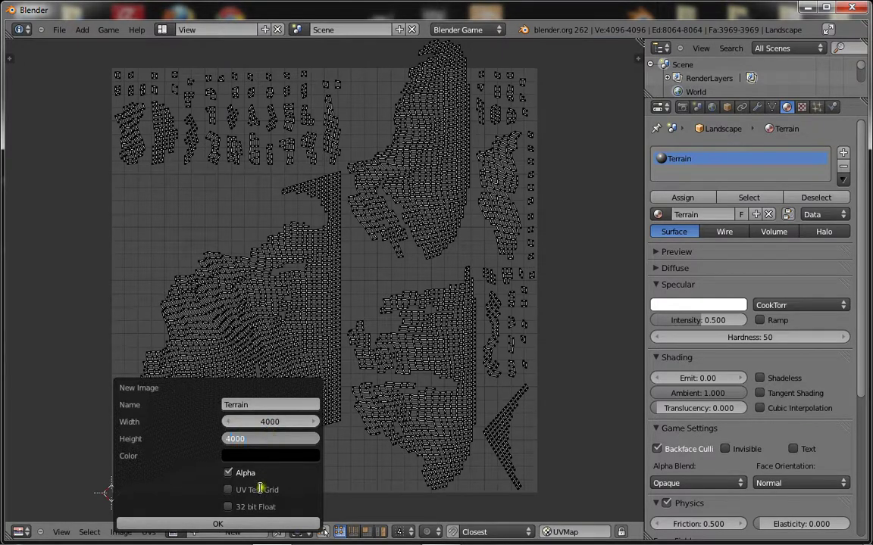
key("Return")
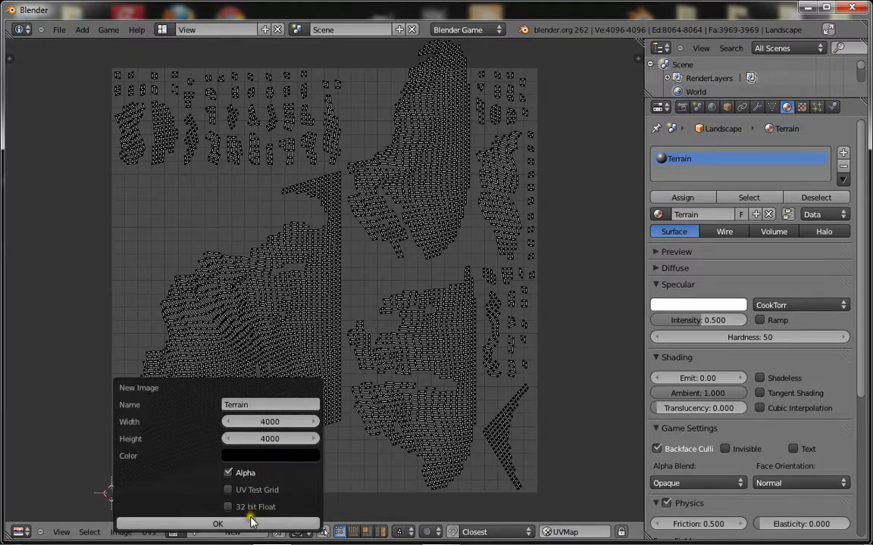
left_click(227, 523)
Return the editor area to the 3D View and put the landscape back in Object Mode.
scroll(341, 409, "down", 2)
scroll(341, 409, "down", 2)
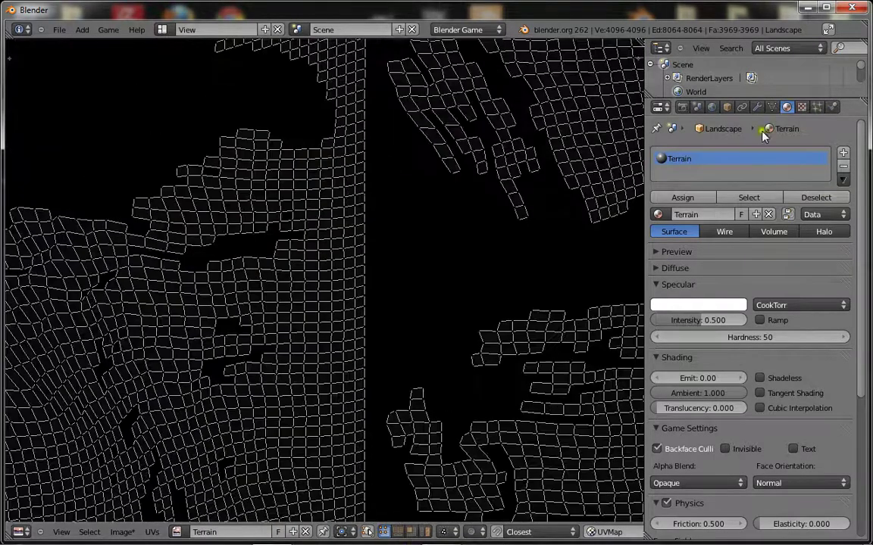
left_click(19, 532)
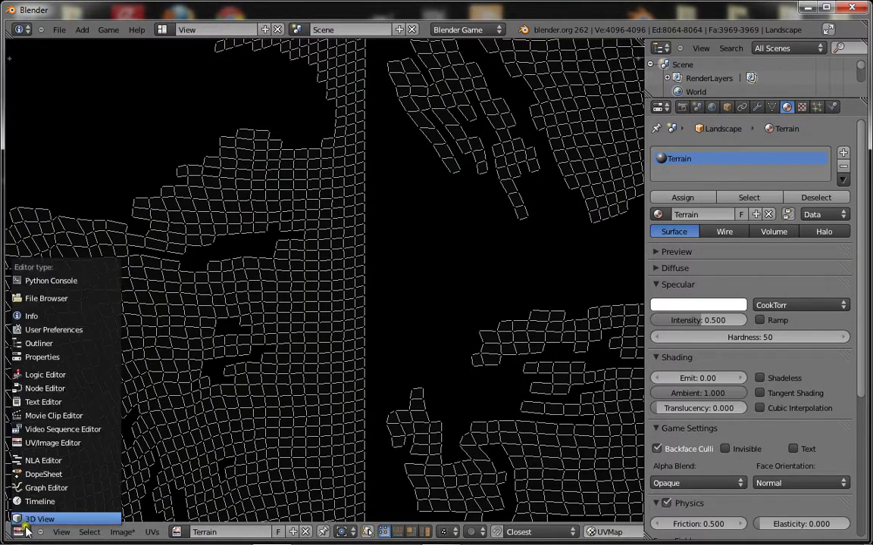
left_click(31, 479)
key("Tab")
scroll(318, 356, "up", 5)
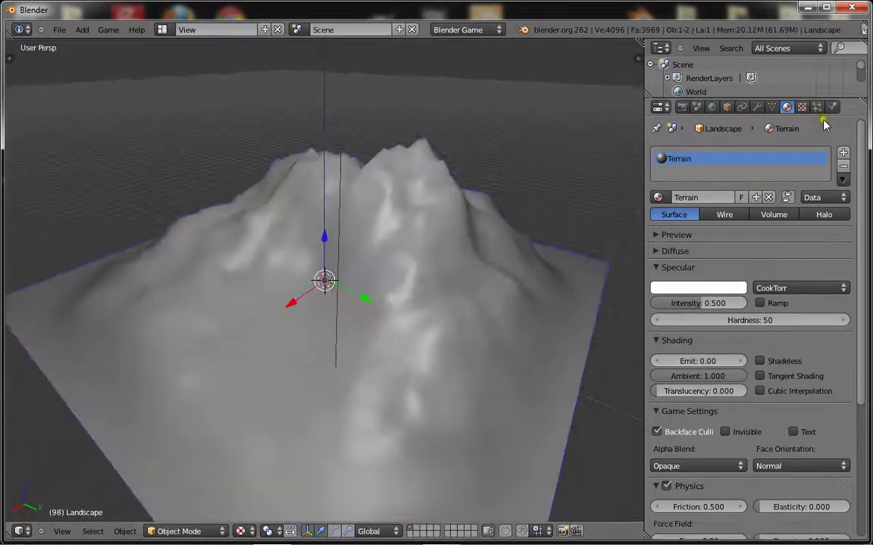
Add a texture named Terrain to the Terrain material and set its type to Image or Movie.
left_click(801, 107)
left_click(692, 250)
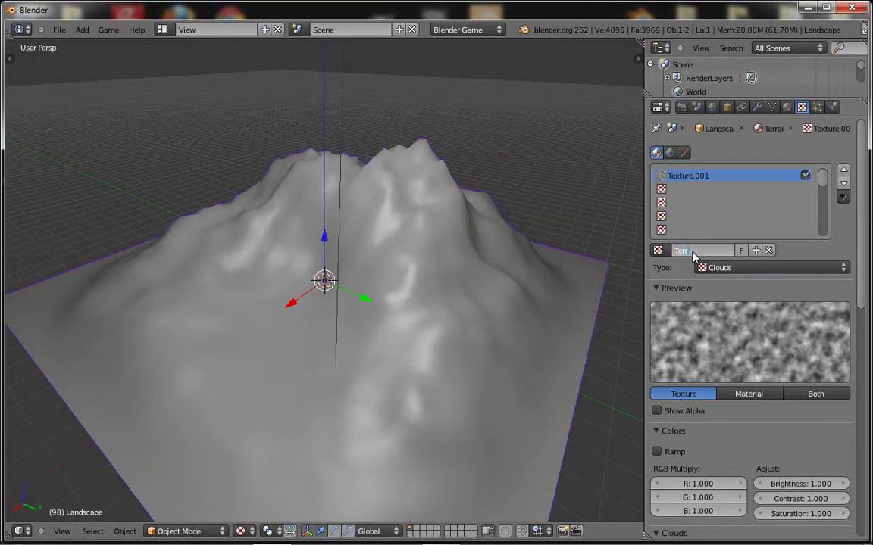
key("Return")
left_click(773, 267)
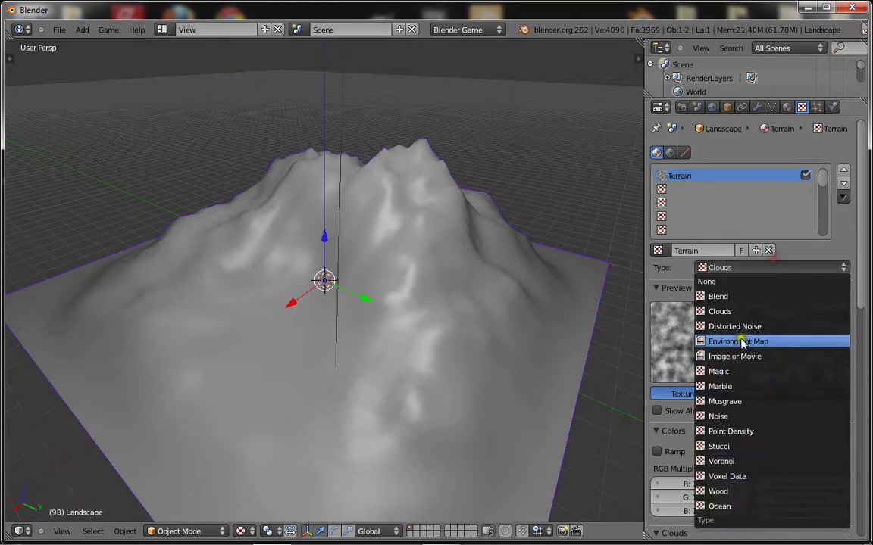
left_click(746, 358)
Assign the Terrain image to the texture and set its mapping coordinates to UV.
scroll(733, 431, "down", 5)
left_click(658, 391)
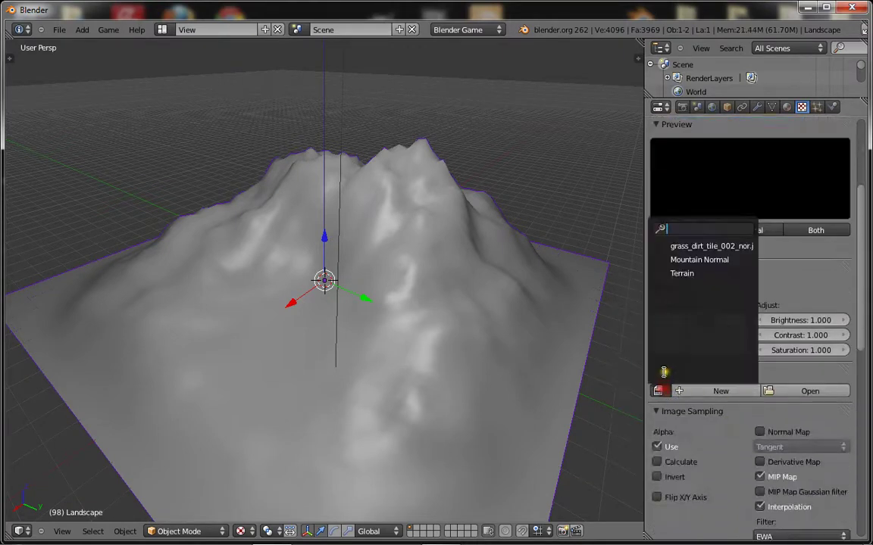
scroll(366, 347, "up", 3)
scroll(753, 458, "down", 8)
left_click(763, 456)
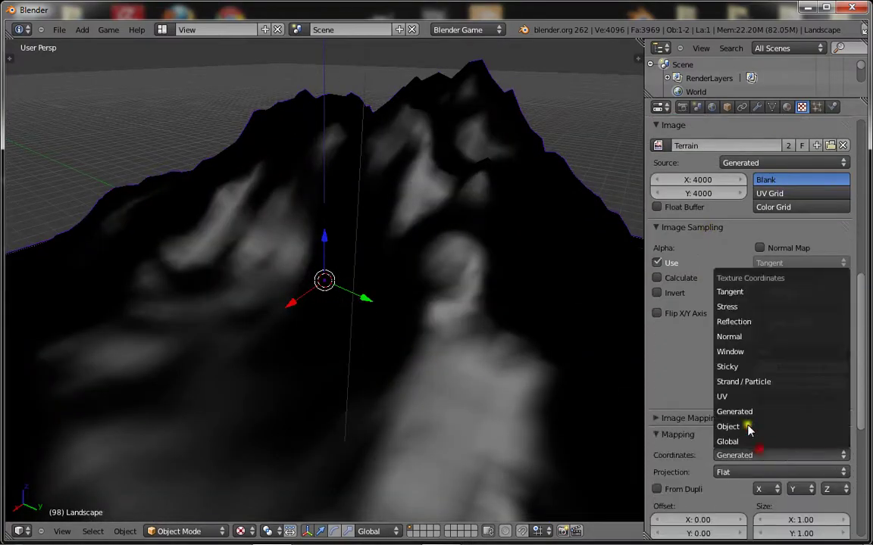
left_click(761, 394)
Create three new textures in the slots below the Terrain texture.
middle_click_drag(300, 415, 502, 298)
scroll(753, 260, "up", 10)
scroll(754, 259, "up", 3)
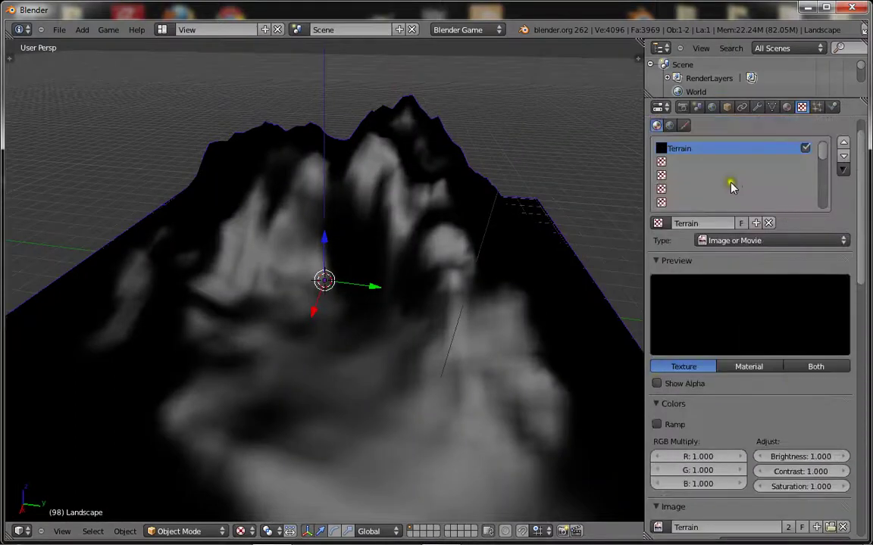
left_click(672, 162)
left_click(724, 225)
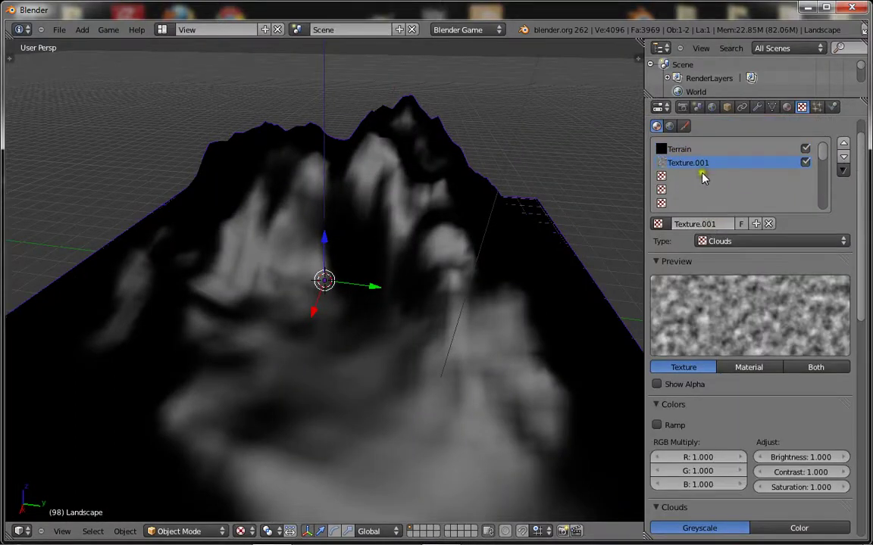
left_click(703, 176)
left_click(701, 224)
left_click(703, 189)
left_click(698, 227)
Rename the three new textures Grass, Rock and Dirt, in slot order.
left_click(695, 228)
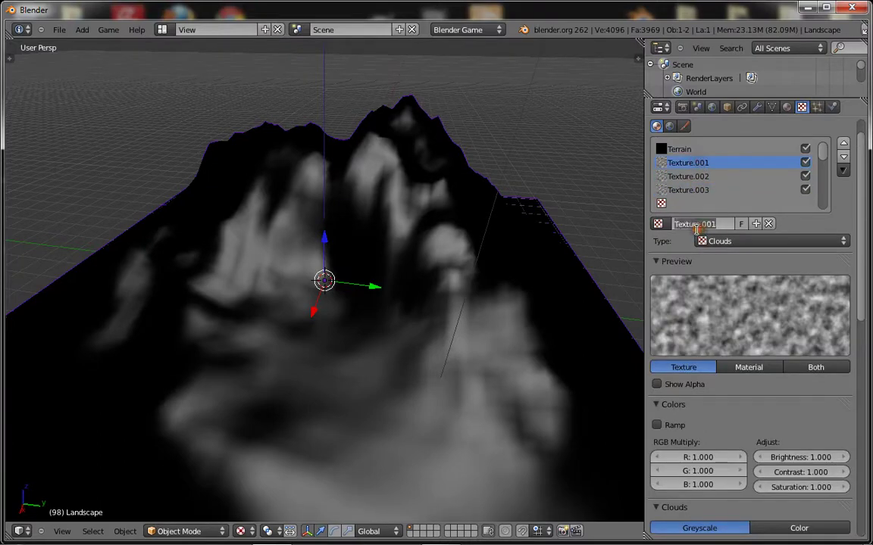
type("Grass")
left_click(677, 180)
left_click(703, 226)
type("Rock")
left_click(681, 190)
left_click(687, 225)
type("Dirt")
Set the type of the Dirt, Rock and Grass textures to Image or Movie.
left_click(695, 240)
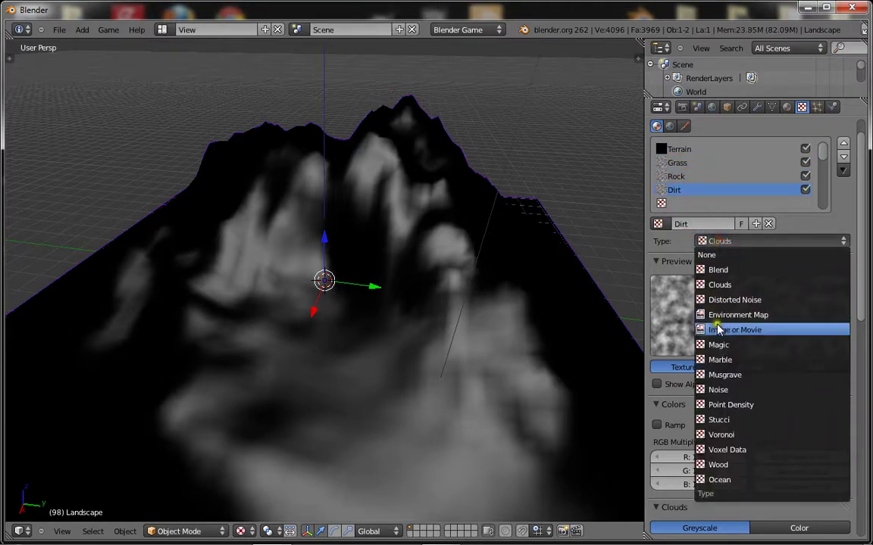
left_click(717, 331)
left_click(674, 176)
left_click(734, 241)
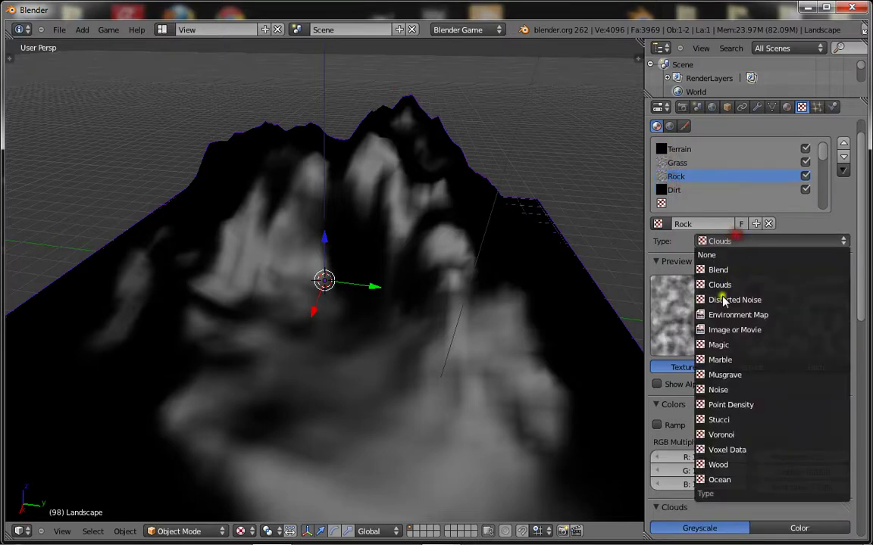
left_click(721, 331)
left_click(679, 149)
left_click(676, 163)
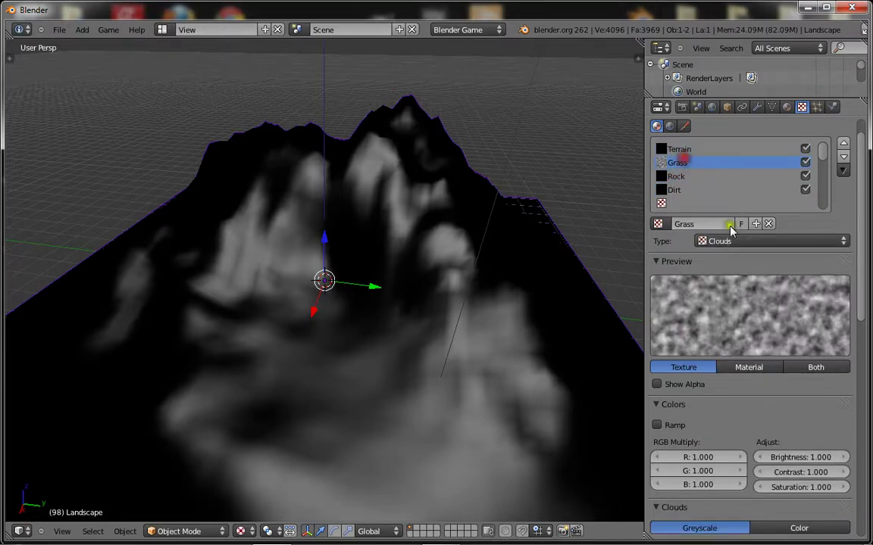
left_click(731, 241)
left_click(732, 331)
Set the Grass texture's mapping coordinates to UV.
scroll(757, 379, "down", 6)
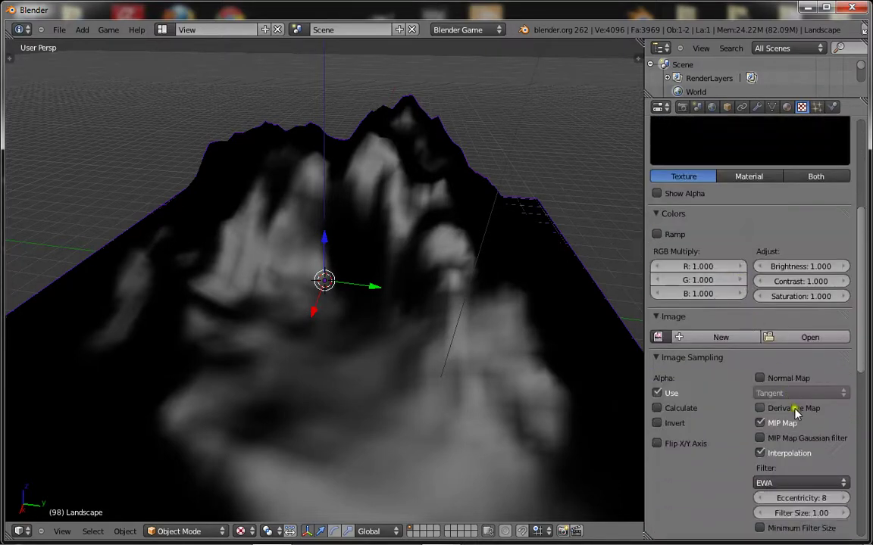
left_click(765, 447)
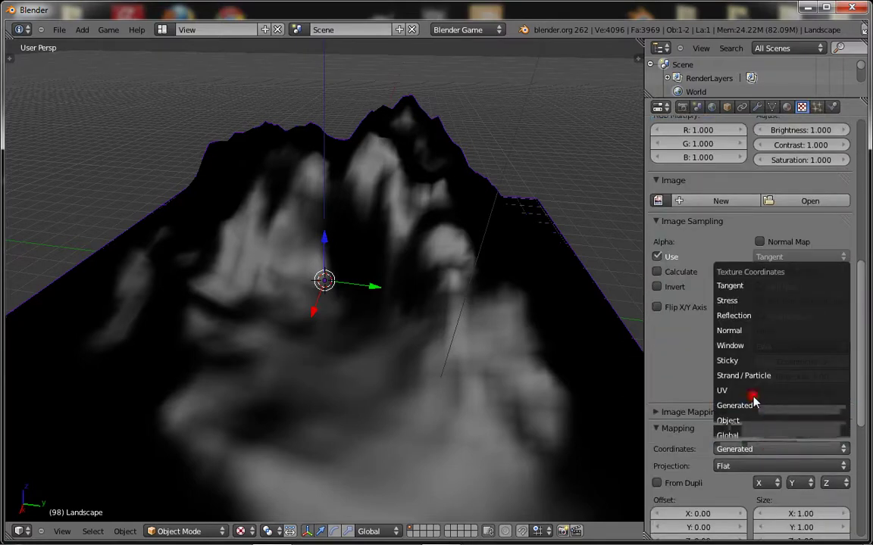
left_click(752, 394)
Set the mapping coordinates of the Rock and Dirt textures to UV.
scroll(749, 379, "up", 10)
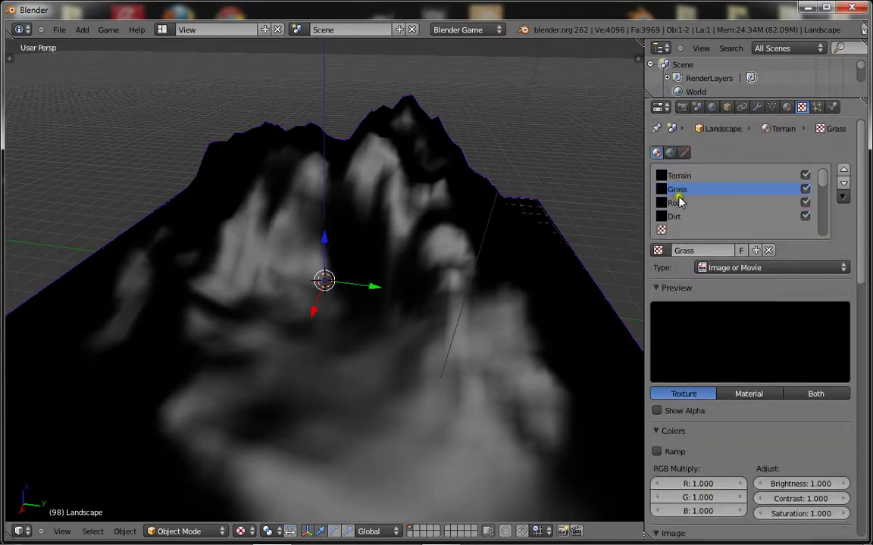
left_click(676, 204)
scroll(712, 425, "down", 10)
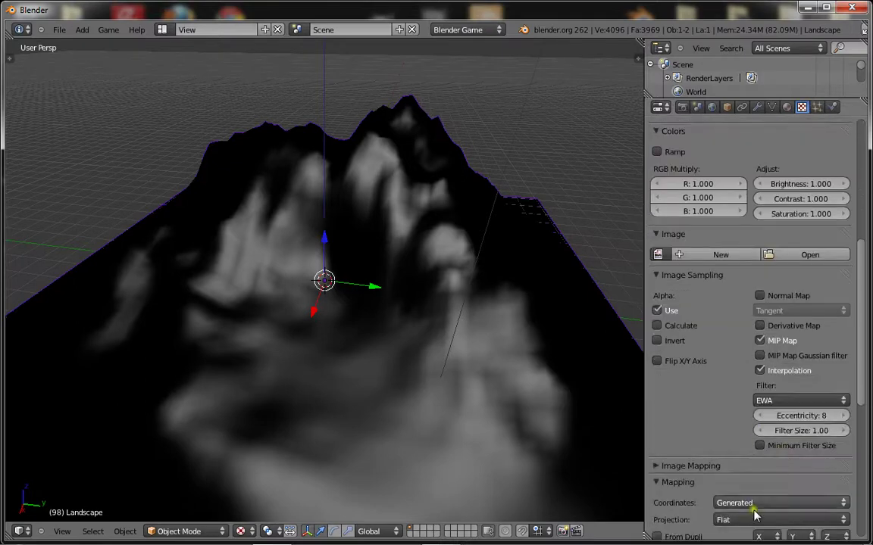
left_click(752, 503)
left_click(750, 444)
scroll(746, 444, "up", 8)
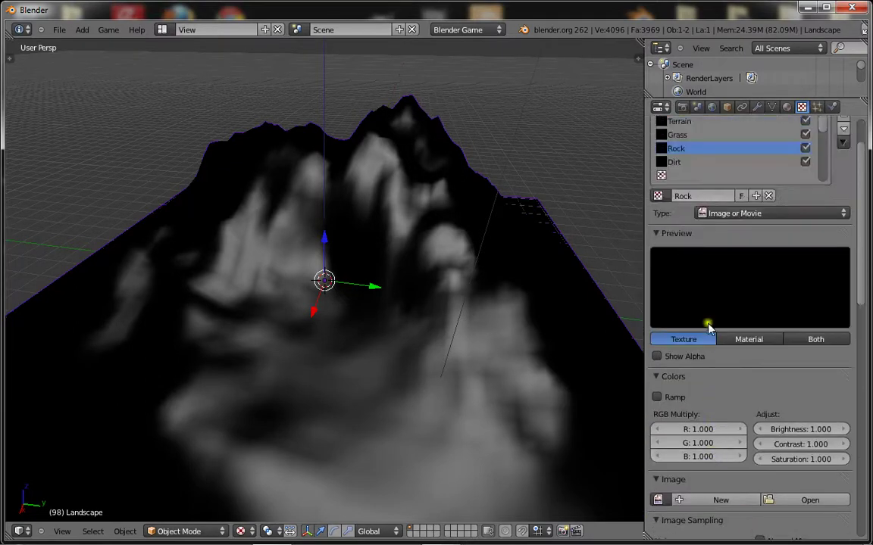
scroll(746, 409, "down", 10)
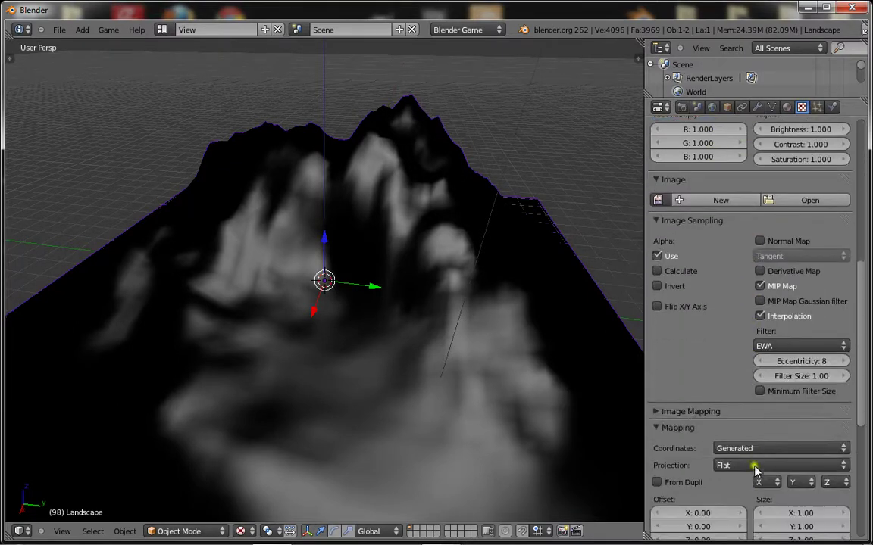
left_click(755, 448)
left_click(749, 390)
Browse for the Grass texture's image in the Textures\environment\terrain folder and copy that folder's path.
scroll(724, 370, "up", 10)
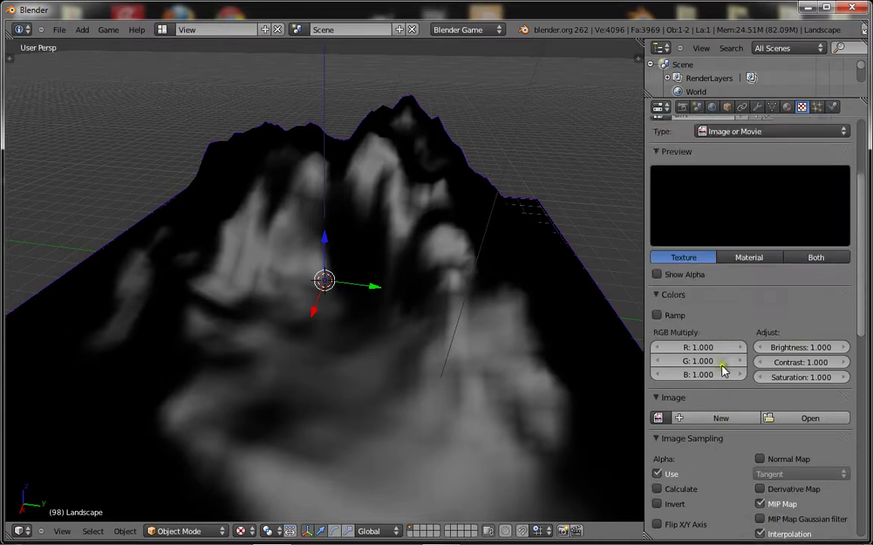
scroll(746, 356, "down", 4)
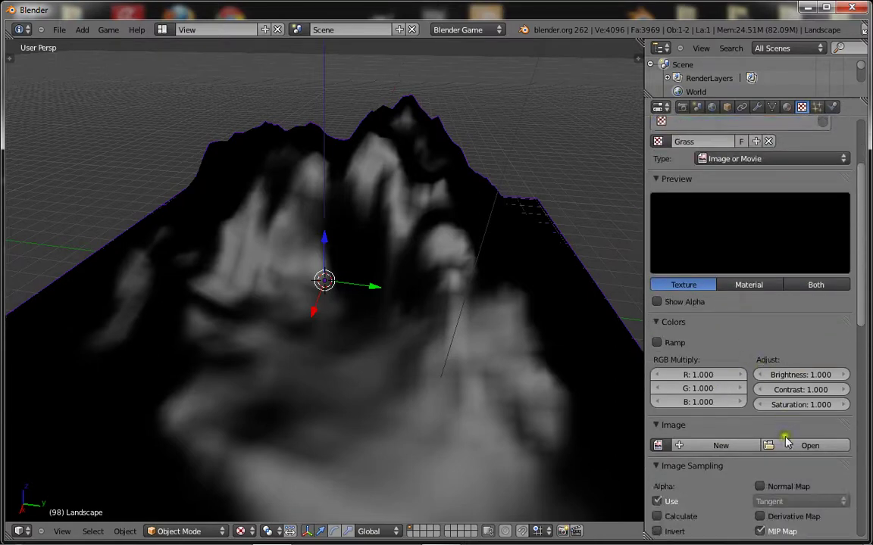
left_click(805, 499)
left_click(44, 265)
left_click(46, 253)
left_click(203, 166)
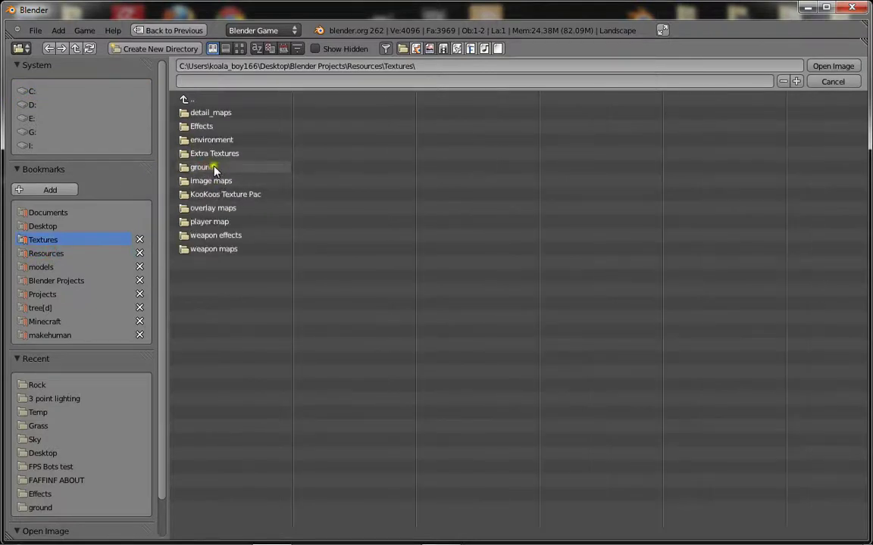
left_click(218, 168)
left_click(199, 100)
left_click(212, 139)
left_click(214, 235)
left_click(252, 66)
key("ctrl+c")
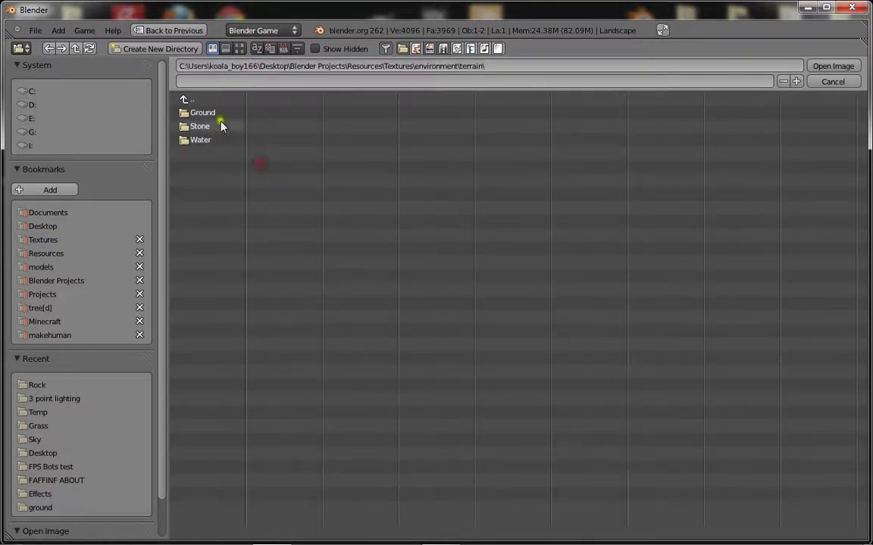
Load generic_grass1_col.jpg from the Ground\Grass subfolder as the Grass texture's image.
left_click(216, 113)
left_click(212, 127)
double_click(224, 111)
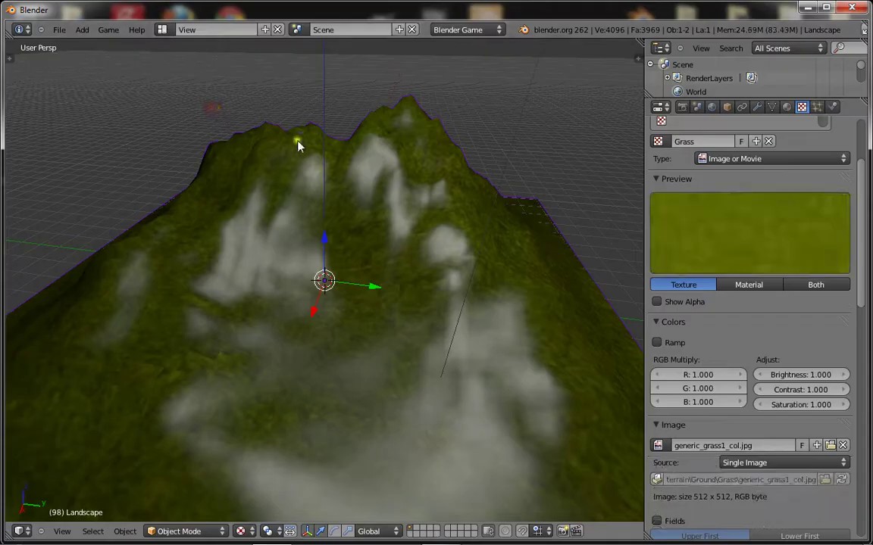
Browse for the Rock texture's image, going to the terrain folder with the copied path.
scroll(685, 229, "up", 3)
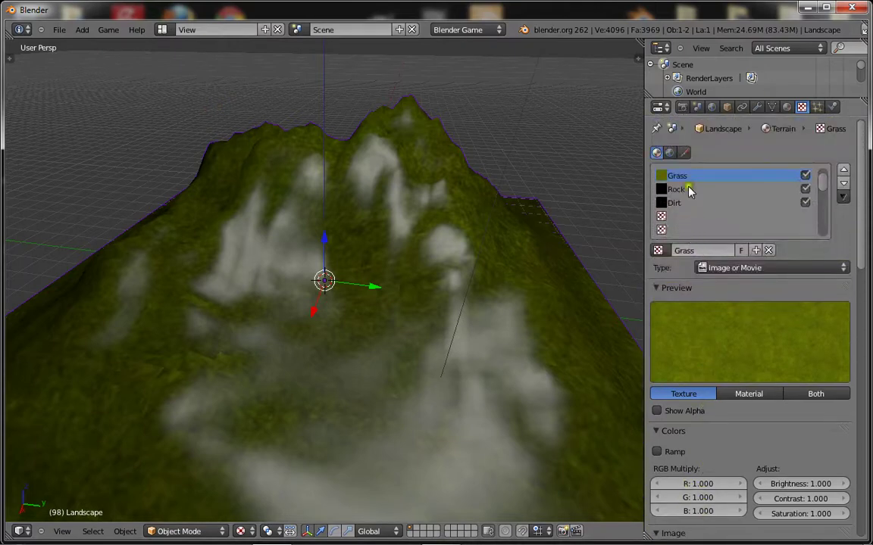
left_click(687, 192)
scroll(715, 331, "down", 4)
left_click(779, 362)
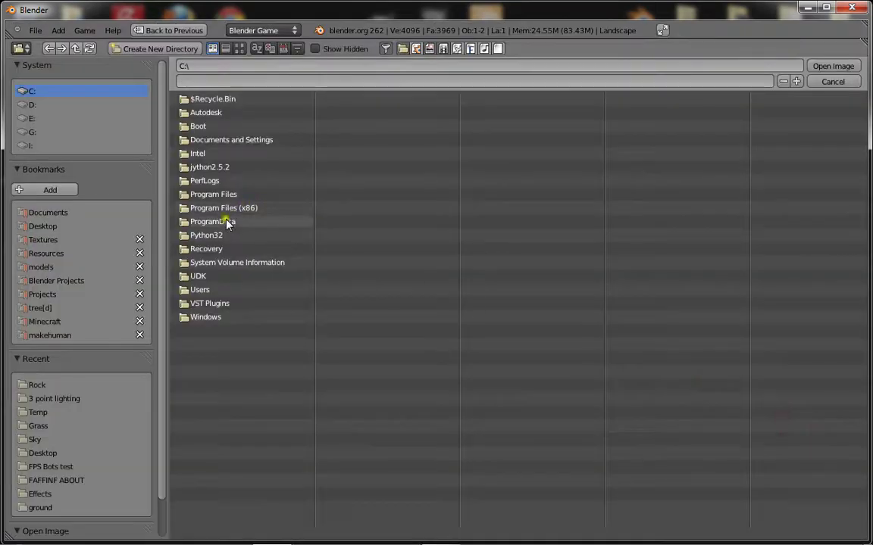
left_click(47, 253)
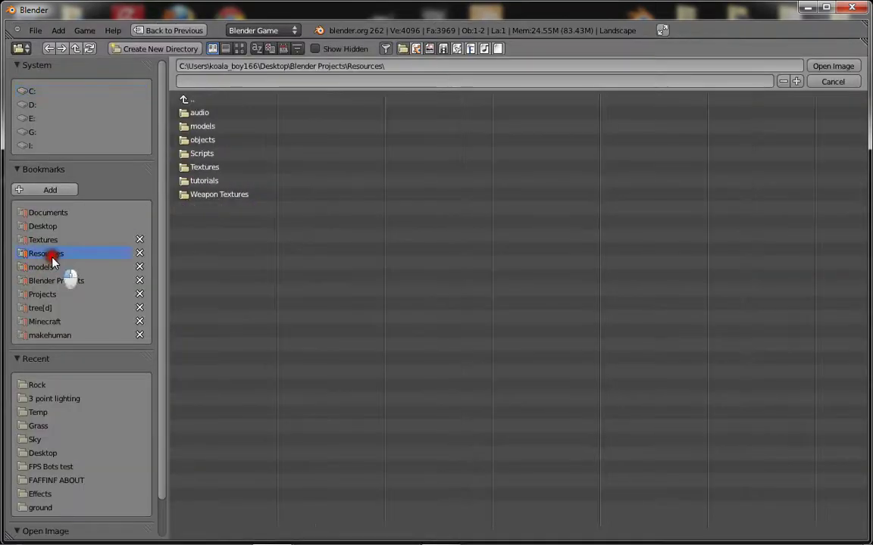
left_click(215, 67)
key("BackSpace")
key("ctrl+v")
key("Return")
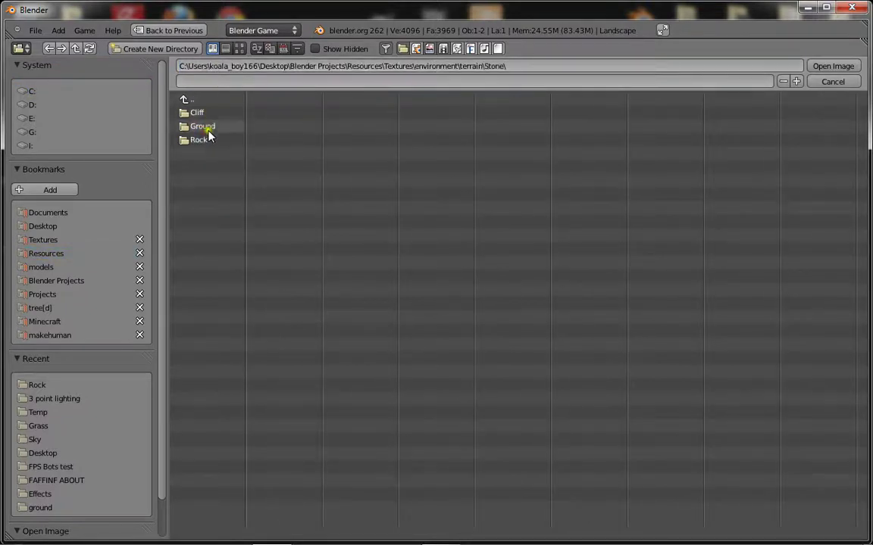
Load generic_darkRock_col.jpg from the Stone\Rock subfolder as the Rock texture's image.
left_click(204, 139)
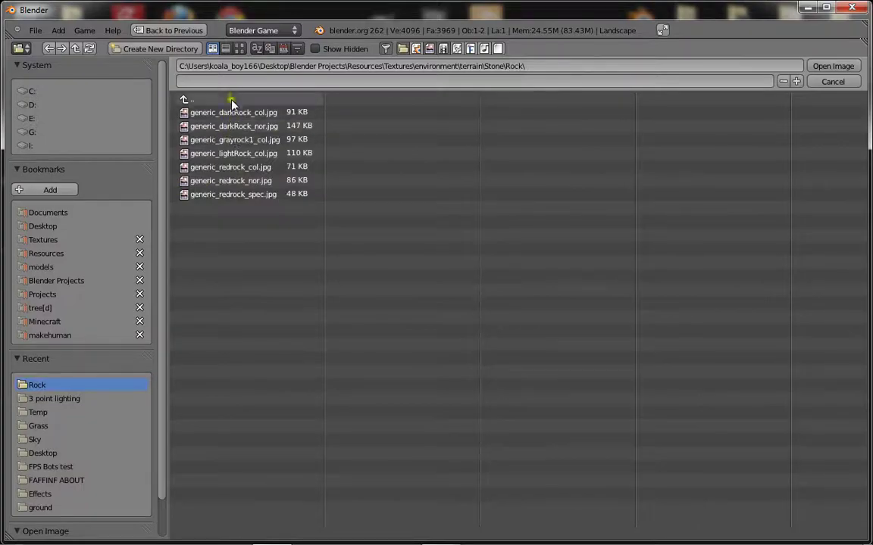
double_click(226, 112)
scroll(412, 235, "up", 3)
scroll(530, 272, "down", 2)
scroll(652, 378, "down", 6)
scroll(697, 371, "up", 8)
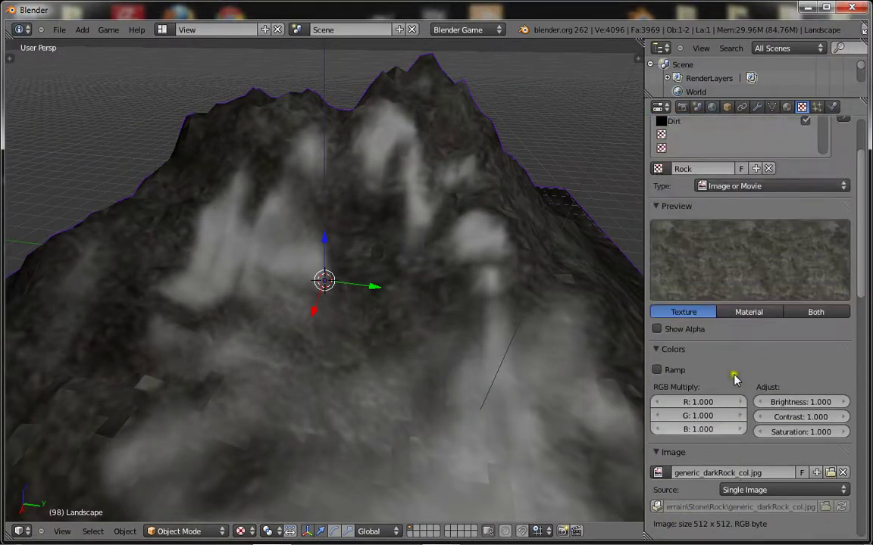
Select the Dirt texture and disable the Grass and Rock textures in the slot list.
scroll(720, 303, "up", 4)
left_click(670, 203)
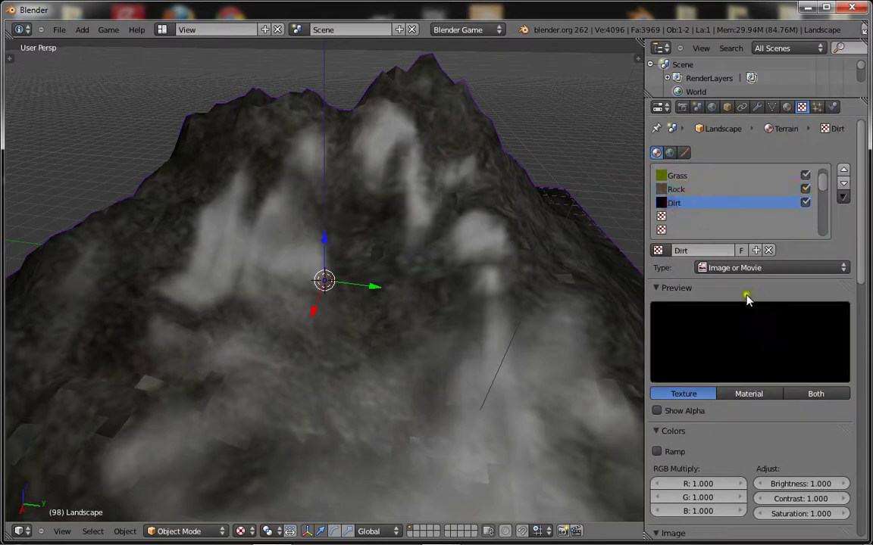
scroll(809, 178, "up", 1)
left_click(805, 189)
left_click(806, 203)
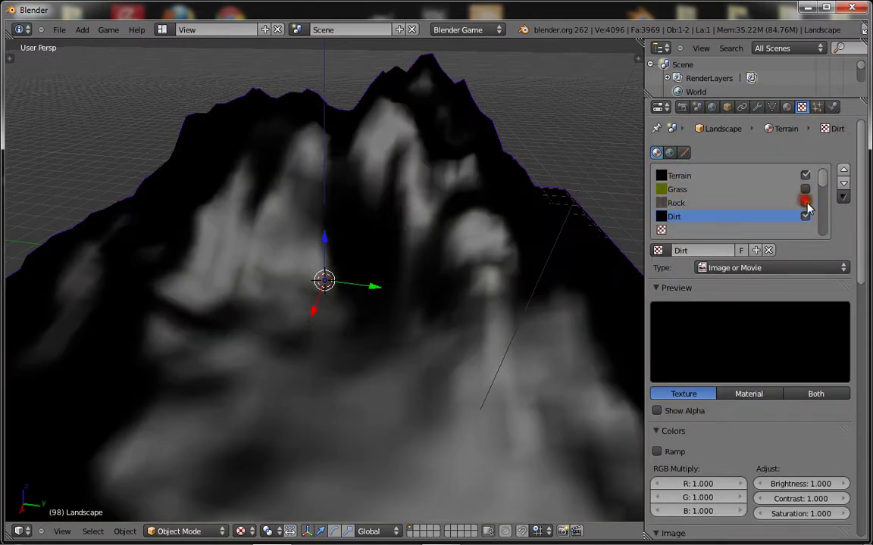
Load generic_dirt1_col.jpg from Textures\environment\terrain\Ground\Dirt as the Dirt texture's image and disable the Dirt texture.
scroll(805, 218, "down", 3)
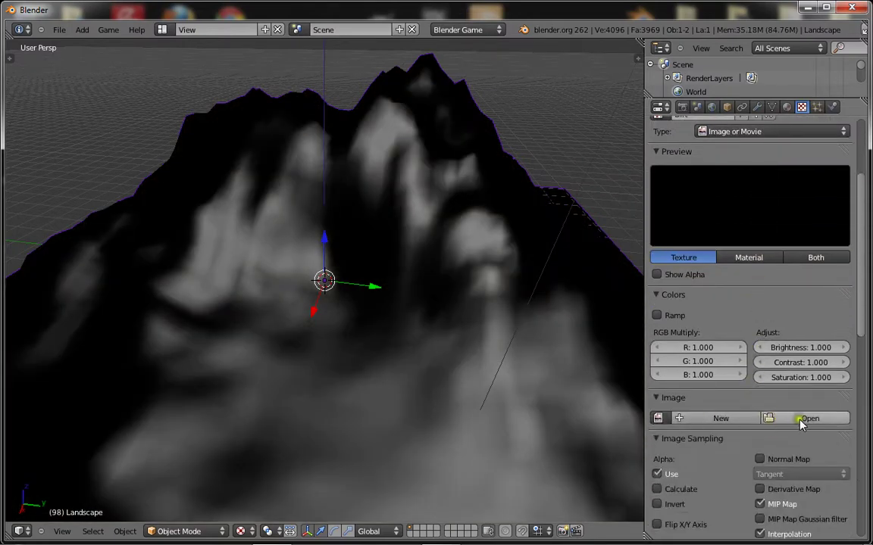
left_click(806, 471)
left_click(228, 65)
type("C:\\Users\\koala_boy166\\Desktop\\Blender Projects\\Resources\\Textures\\environment\\terrain\\")
key("Return")
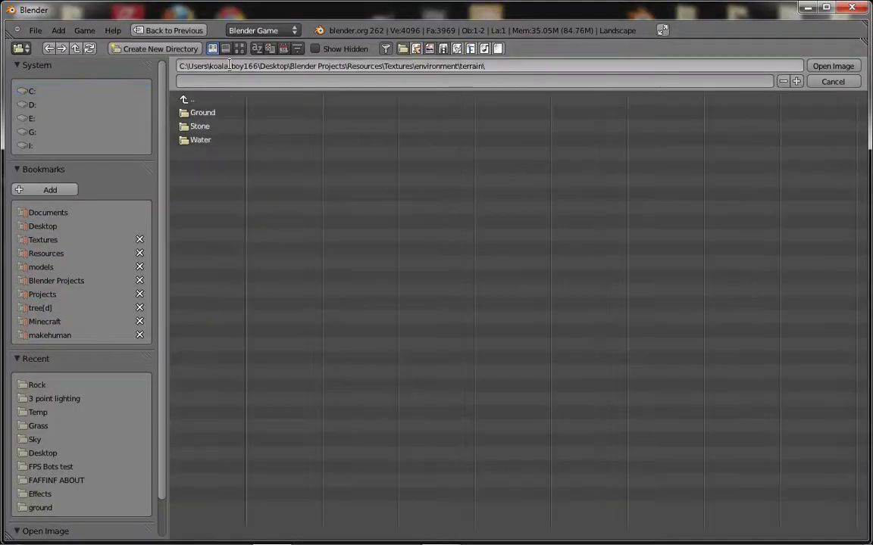
left_click(206, 112)
left_click(206, 112)
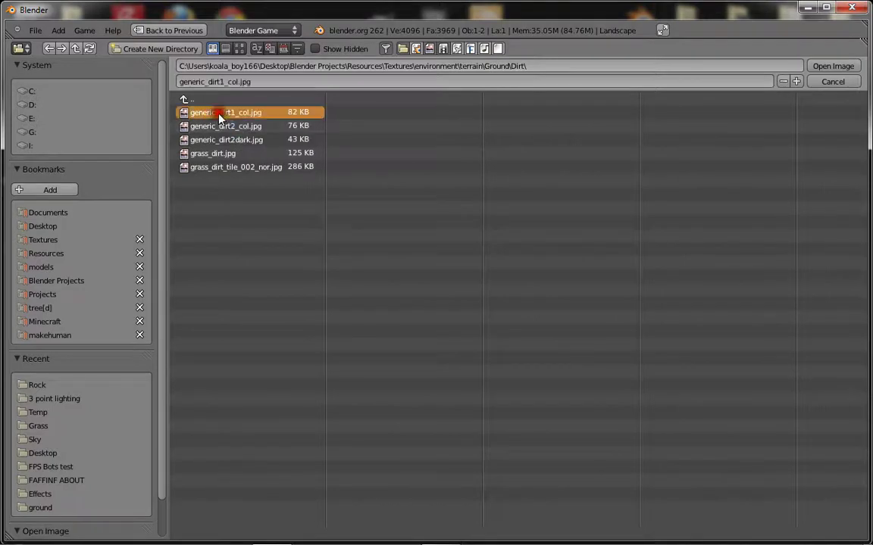
double_click(201, 111)
scroll(433, 282, "down", 4)
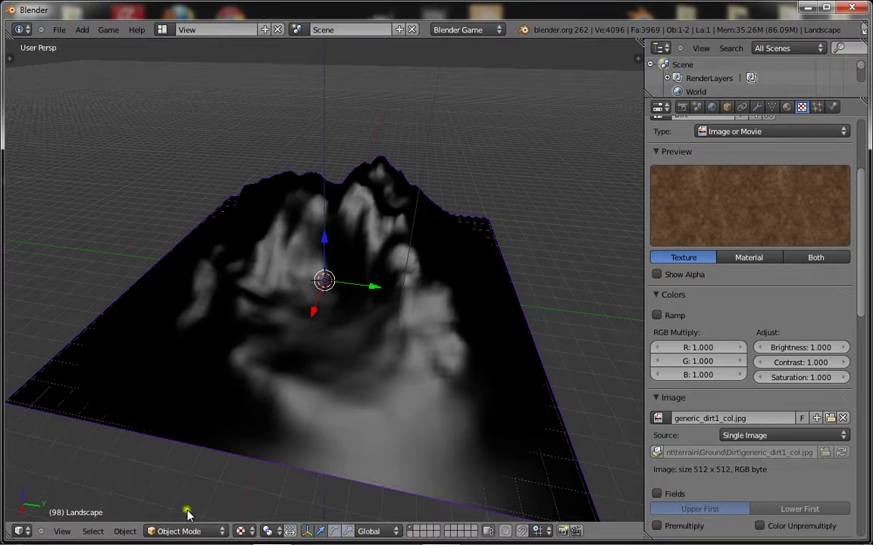
Switch the landscape to Texture Paint mode and show the brush settings at a wider size.
left_click(188, 529)
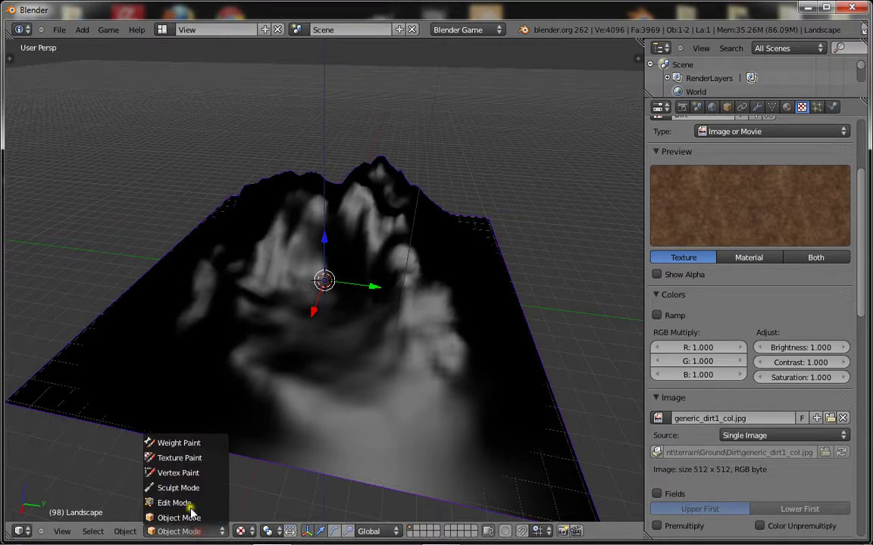
left_click(201, 458)
key("n")
key("n")
key("t")
mouse_move(90, 241)
left_mouse_down()
mouse_move(113, 252)
mouse_move(126, 243)
left_mouse_up()
scroll(320, 312, "up", 6)
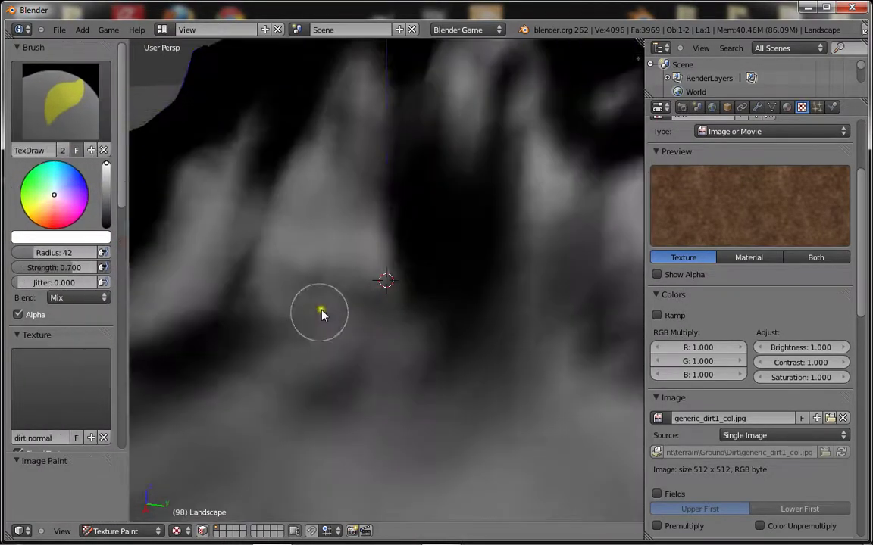
middle_click_drag(321, 312, 356, 318)
scroll(356, 318, "down", 4)
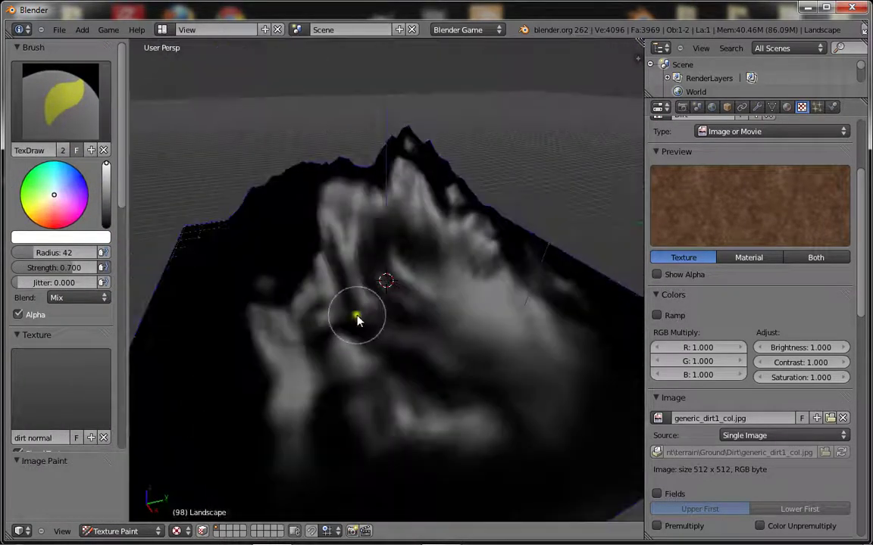
Keep the TexDraw brush, collapse its general settings and set its brush texture to Rock.
left_click(51, 85)
left_click(371, 188)
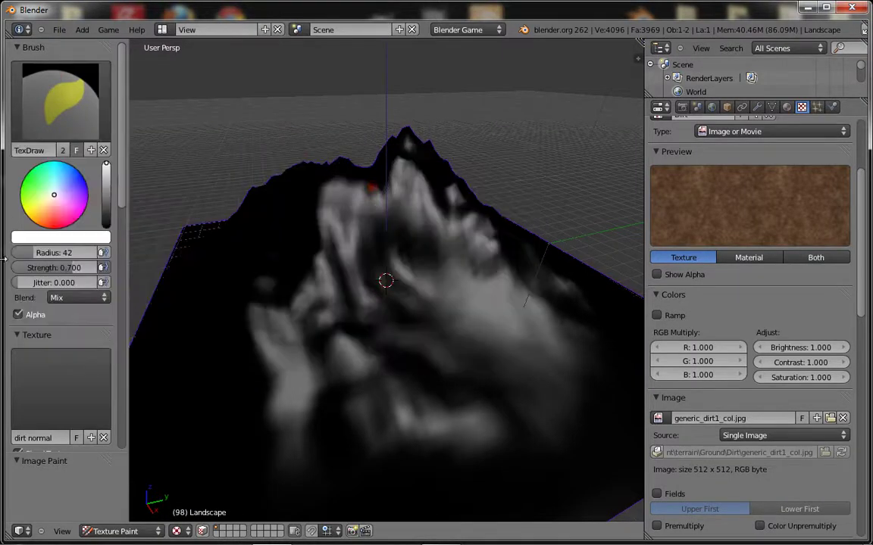
scroll(82, 399, "down", 1)
scroll(36, 250, "up", 1)
left_click(16, 48)
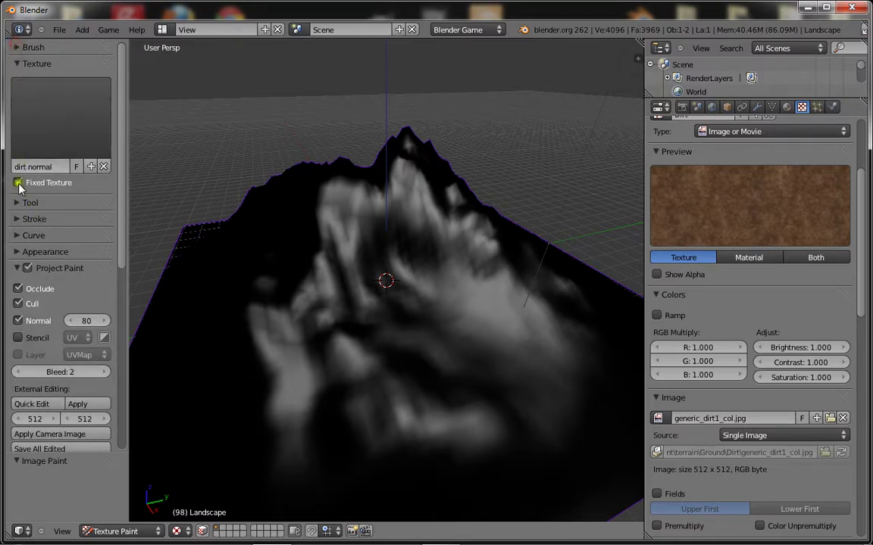
left_click(22, 203)
left_click(22, 203)
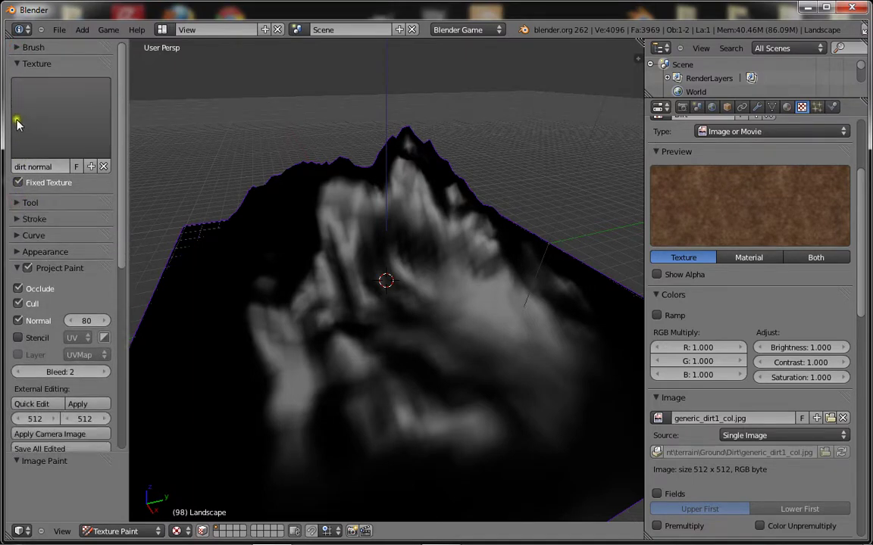
left_click(33, 117)
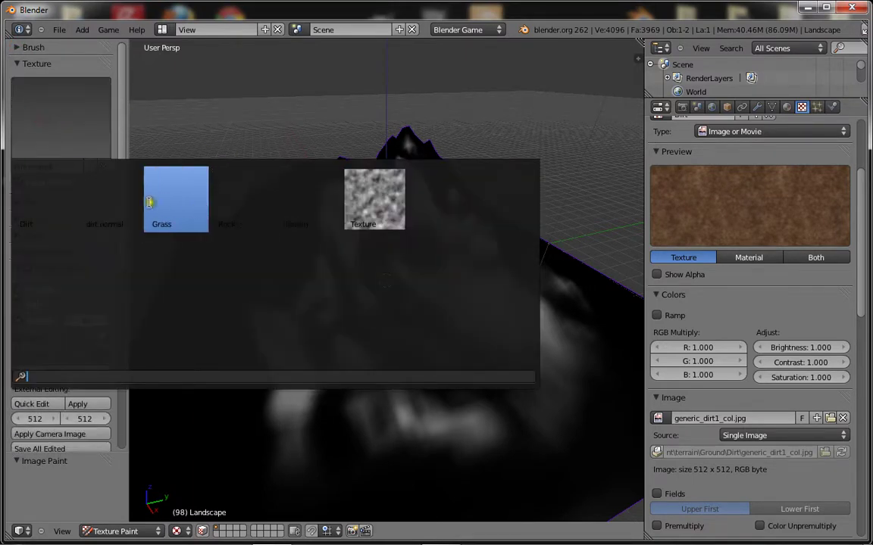
left_click(244, 200)
Paint the Rock texture onto the dark valley at the middle of the landscape.
scroll(292, 263, "up", 6)
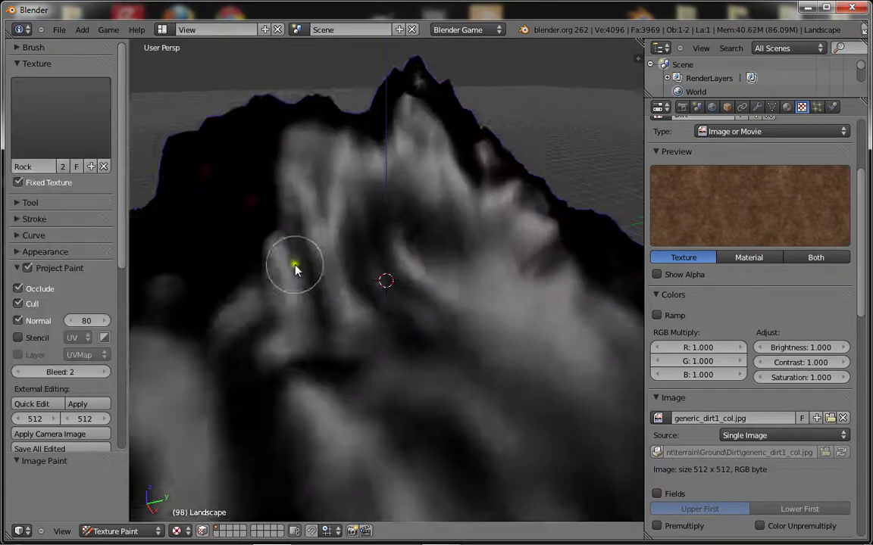
left_click_drag(429, 262, 423, 270)
scroll(424, 269, "down", 6)
middle_click_drag(402, 275, 323, 335)
scroll(322, 335, "up", 6)
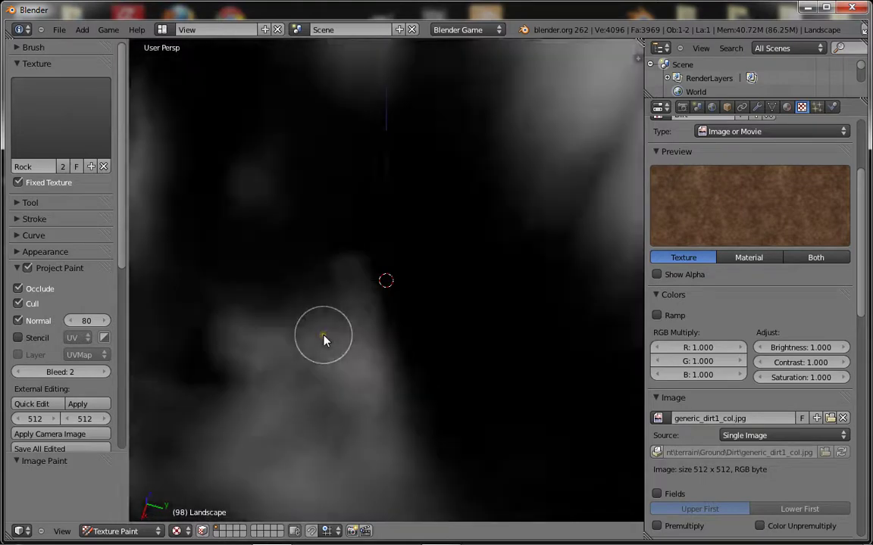
scroll(323, 340, "down", 7)
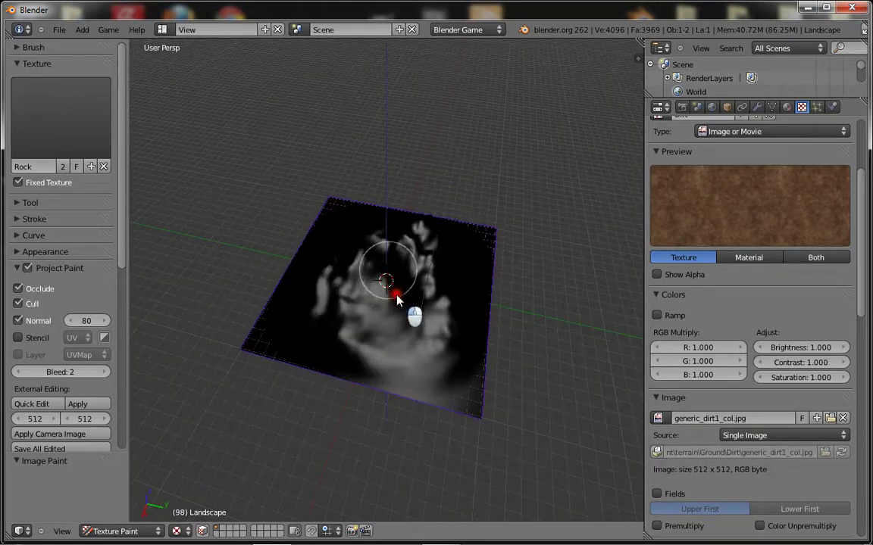
left_click(396, 300)
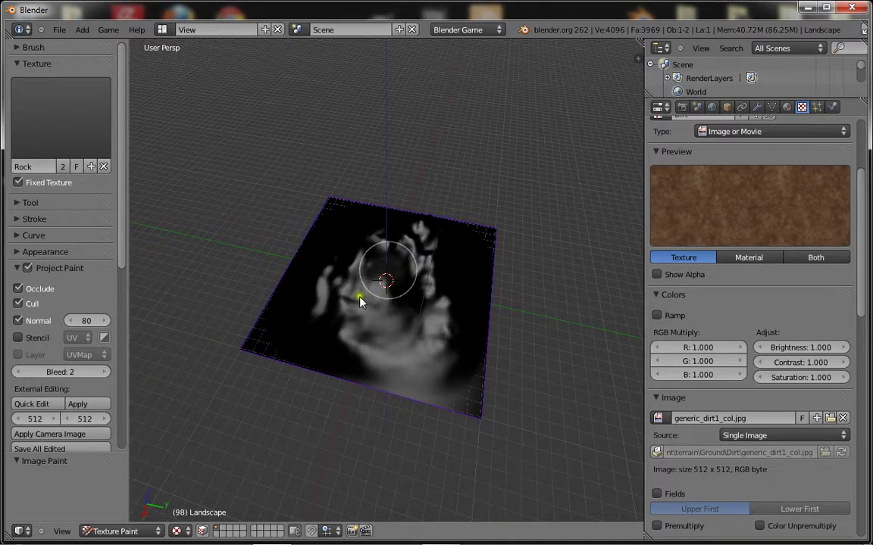
scroll(307, 301, "up", 10)
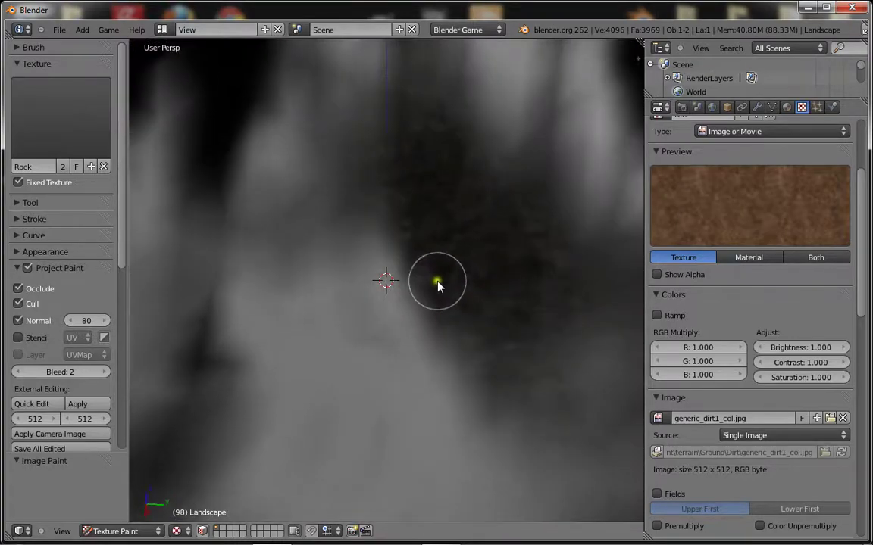
scroll(437, 282, "down", 7)
middle_click_drag(458, 278, 415, 308)
scroll(414, 307, "up", 5)
scroll(416, 311, "down", 5)
scroll(786, 195, "up", 4)
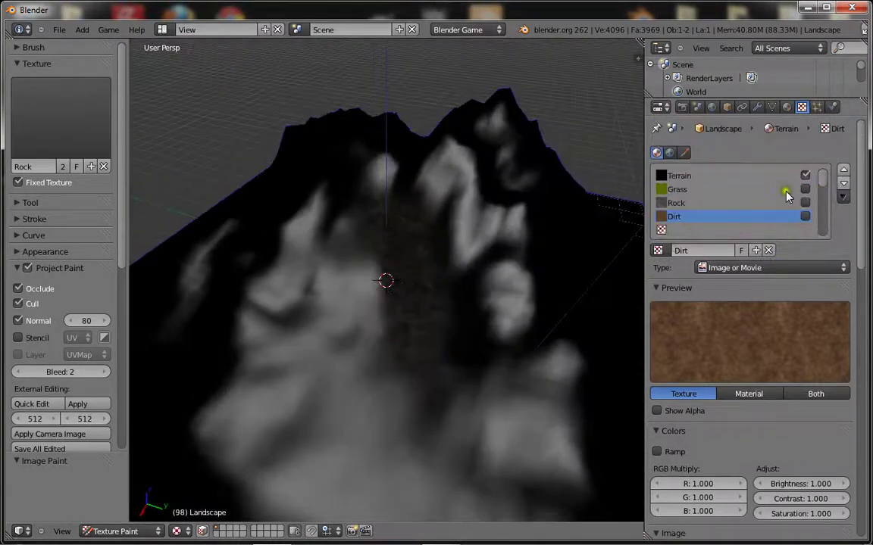
Enable the specular color and specular intensity influences of the Terrain texture.
left_click(680, 176)
scroll(739, 372, "down", 20)
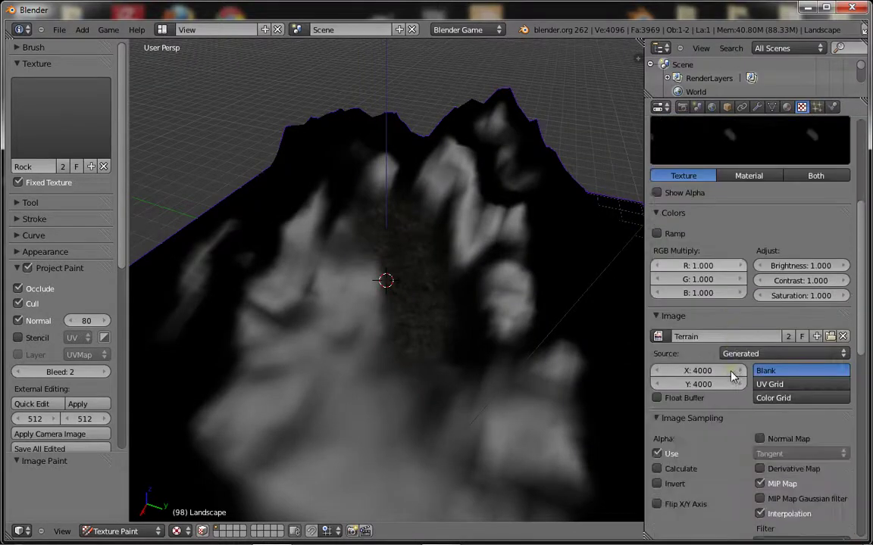
scroll(716, 423, "down", 1)
left_click(656, 439)
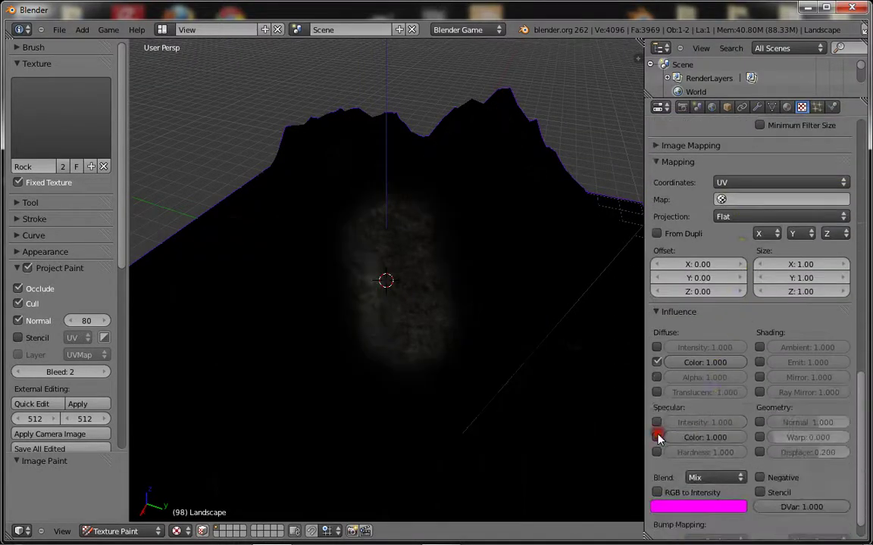
scroll(487, 350, "up", 7)
middle_click_drag(487, 351, 504, 336)
scroll(504, 335, "down", 10)
scroll(505, 341, "up", 6)
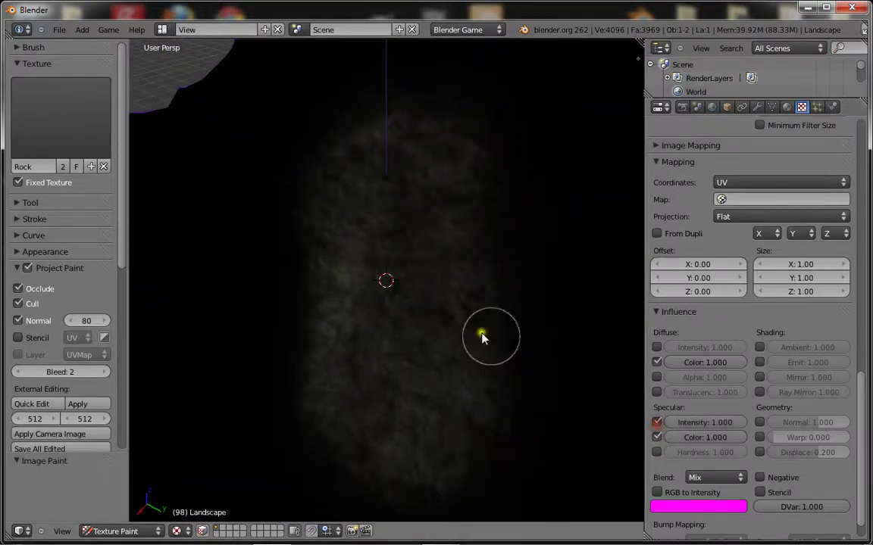
left_click(656, 422)
scroll(409, 318, "down", 2)
scroll(464, 313, "up", 6)
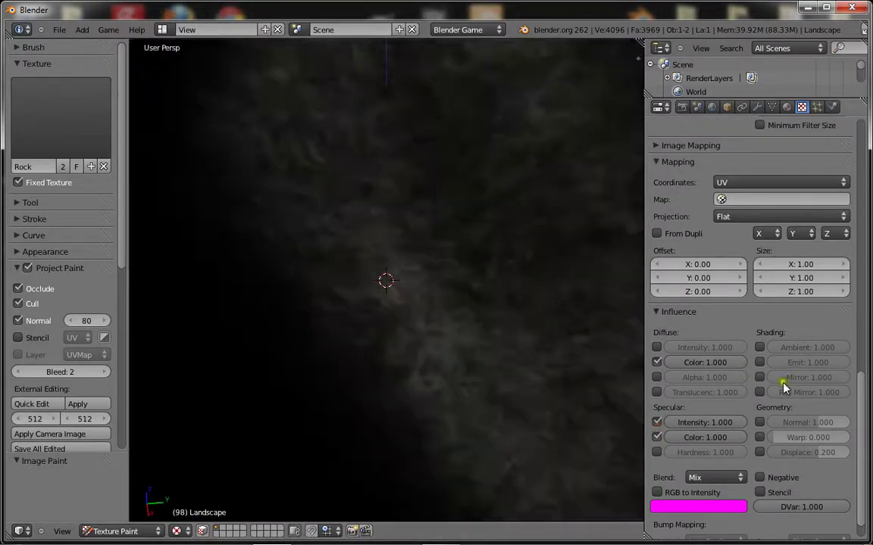
Enable the Terrain texture's normal influence at 0.237 and add a short Rock stroke at the edge of the painted area.
left_click(759, 422)
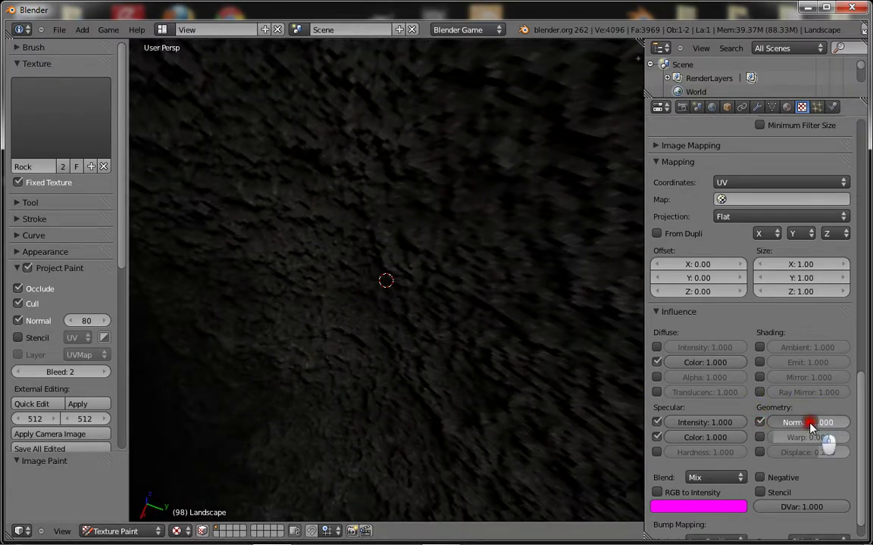
left_click_drag(810, 424, 804, 424)
mouse_move(415, 335)
middle_mouse_down()
mouse_move(481, 311)
mouse_move(410, 324)
middle_mouse_up()
scroll(481, 311, "down", 5)
scroll(410, 326, "up", 4)
left_click_drag(358, 319, 357, 312)
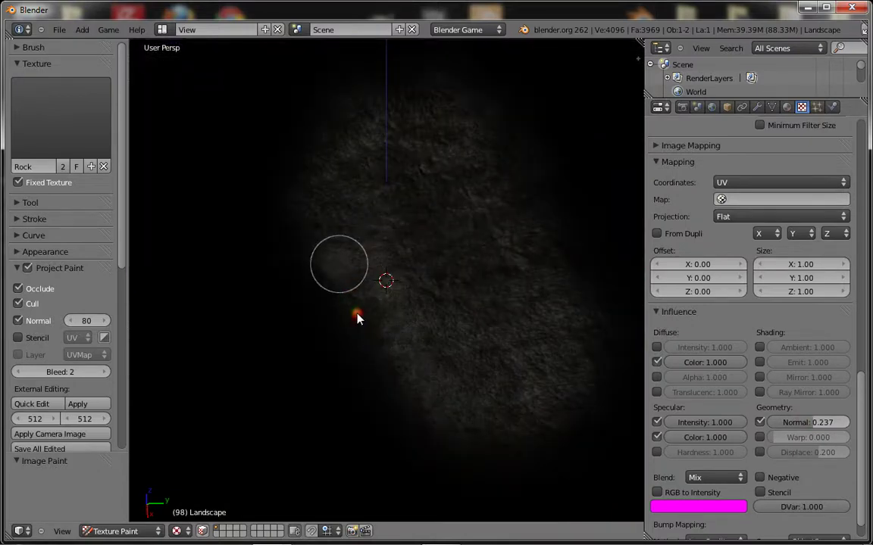
scroll(360, 325, "down", 6)
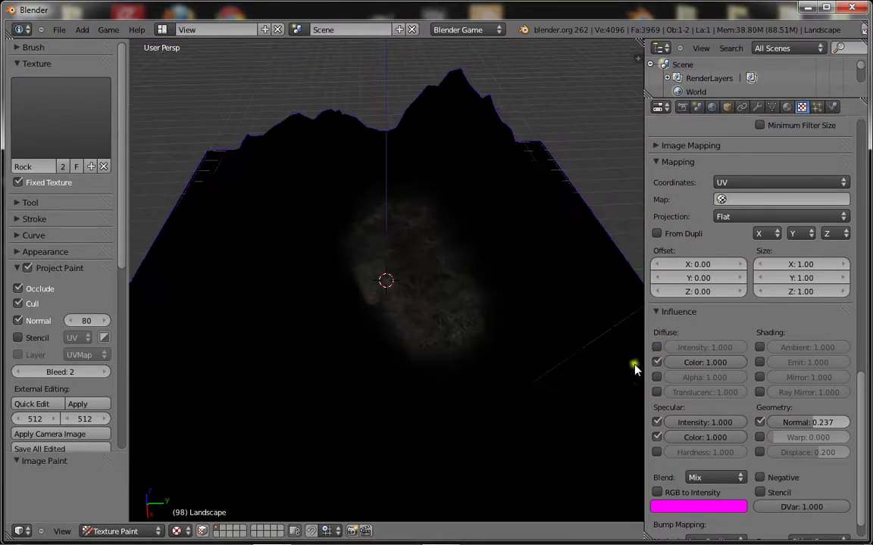
Disable the Terrain texture's specular color and specular intensity influences.
left_click(656, 437)
scroll(345, 369, "up", 4)
scroll(345, 367, "down", 6)
mouse_move(346, 367)
middle_mouse_down()
mouse_move(377, 344)
mouse_move(358, 360)
middle_mouse_up()
scroll(359, 365, "up", 5)
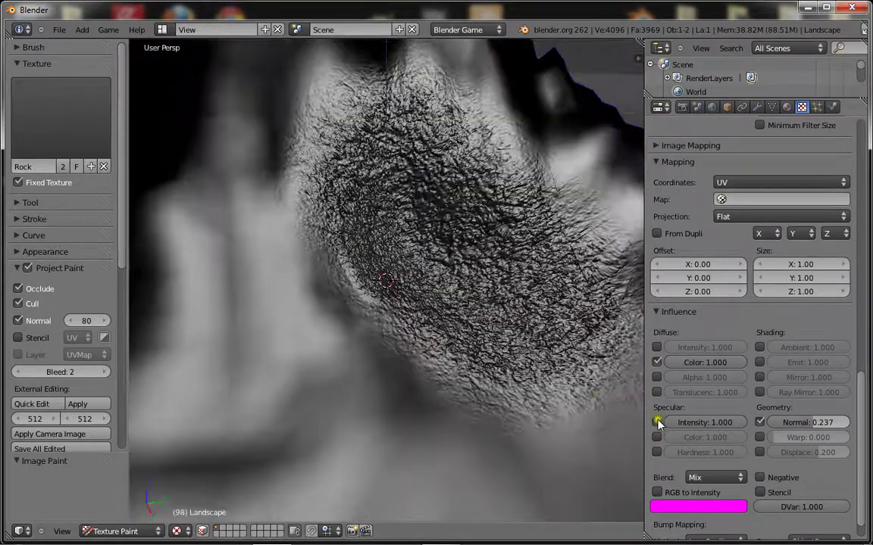
left_click(656, 422)
scroll(283, 371, "down", 6)
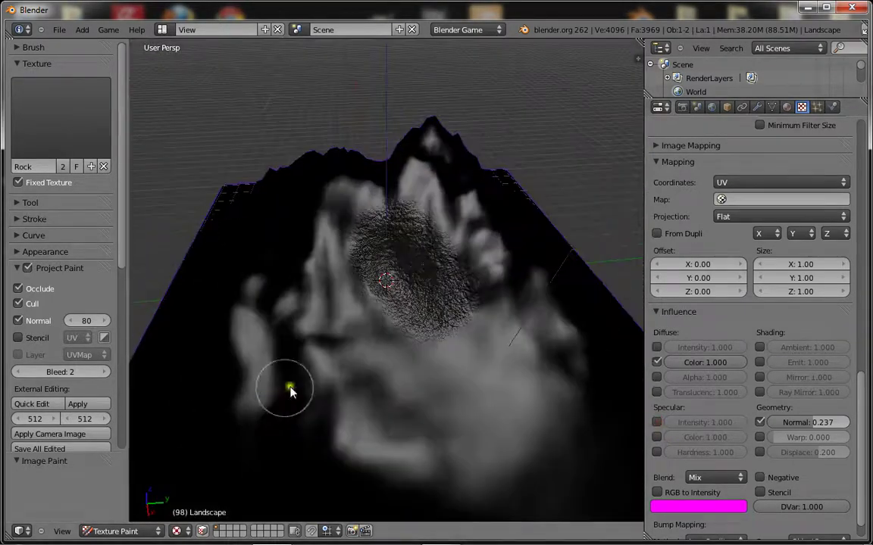
Extend the Rock paint down the slope beside the valley and dab Rock onto the dark outer slope.
left_click_drag(352, 293, 358, 316)
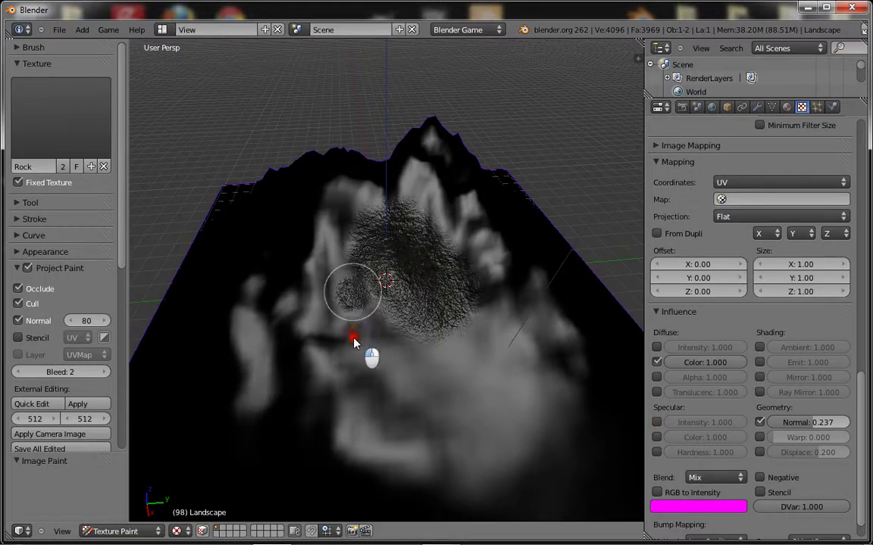
left_click_drag(350, 356, 384, 318)
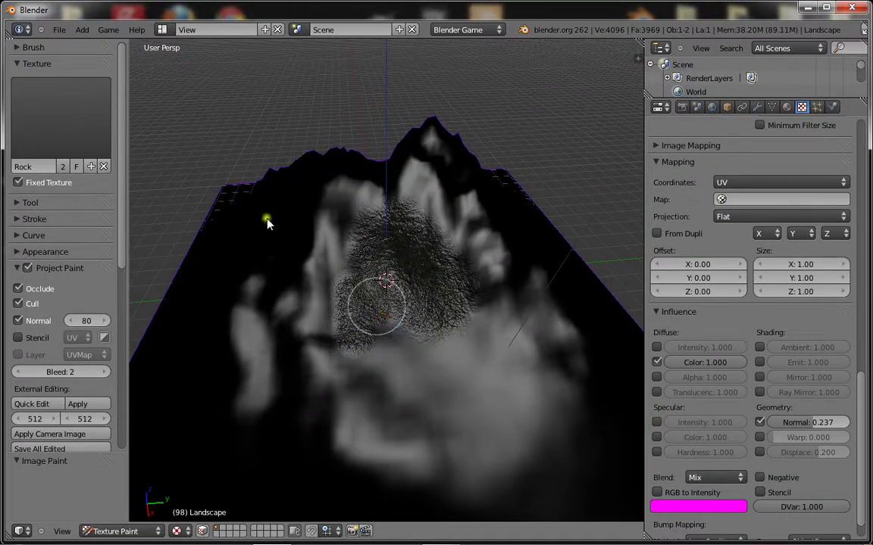
left_click(242, 249)
Switch the brush texture to Grass and paint a grass patch on the lower ground in front of the rock area.
left_click(45, 123)
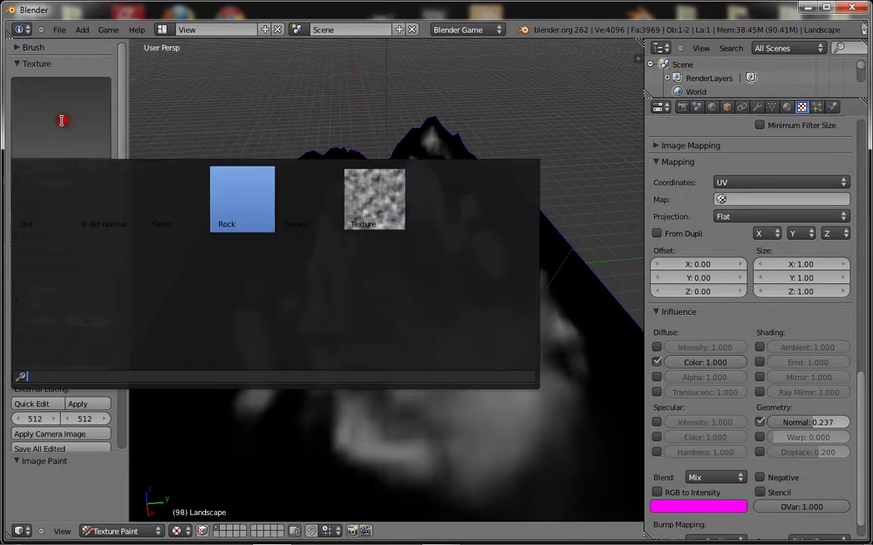
left_click(172, 199)
scroll(392, 351, "down", 3)
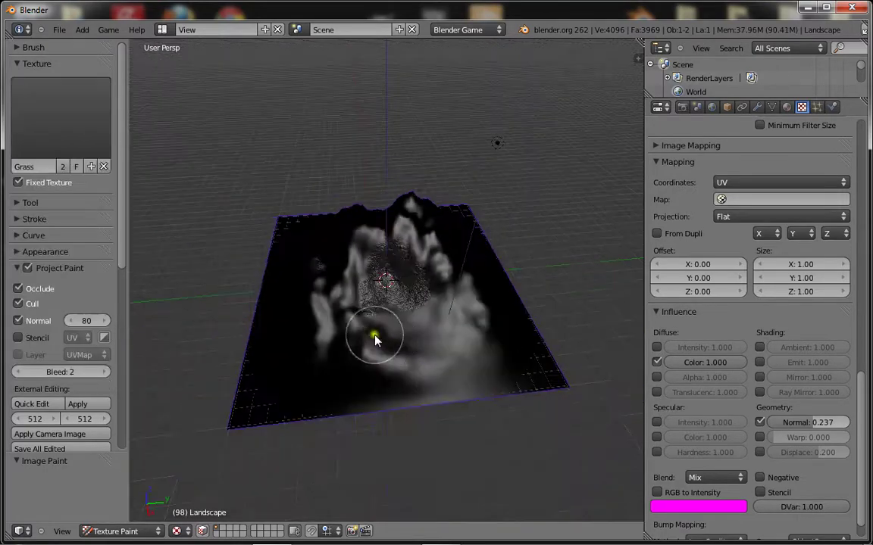
left_click_drag(413, 325, 441, 322)
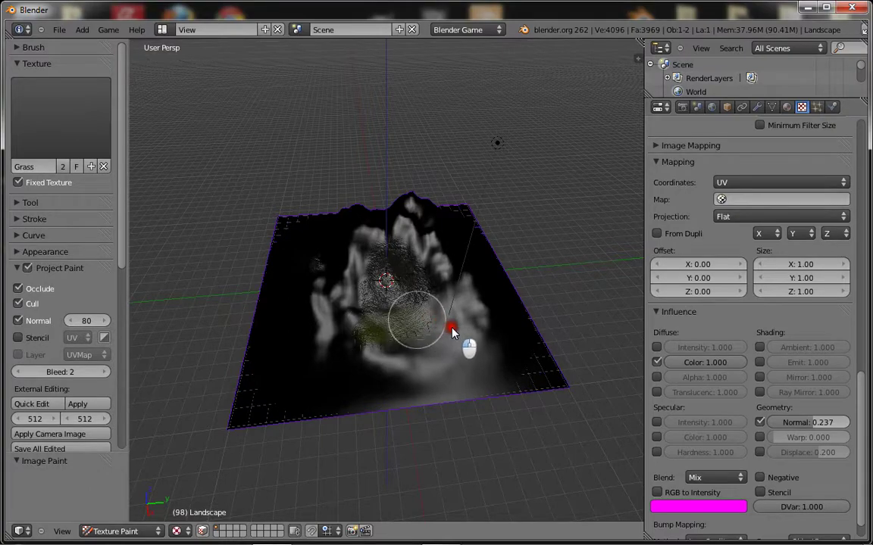
Enable the Terrain texture's specular color influence again.
scroll(416, 376, "up", 7)
middle_click_drag(417, 376, 411, 346)
scroll(412, 346, "down", 3)
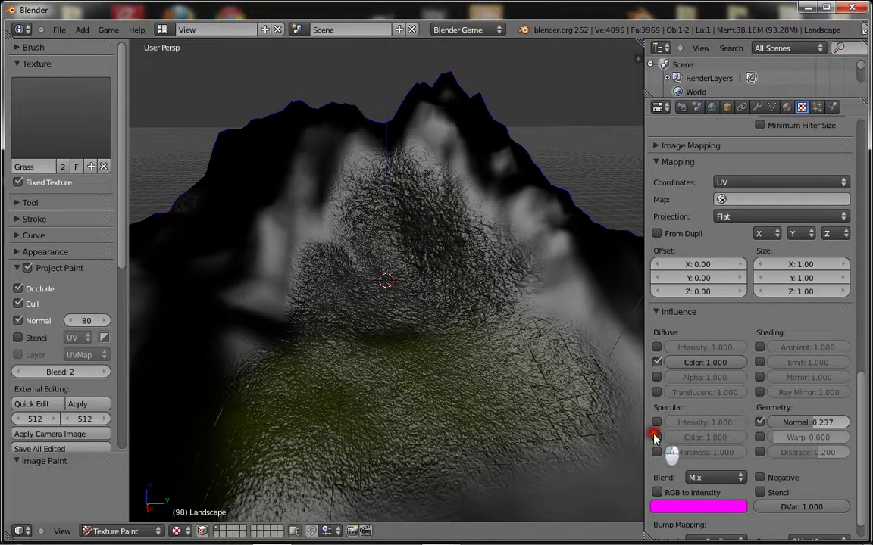
left_click(656, 437)
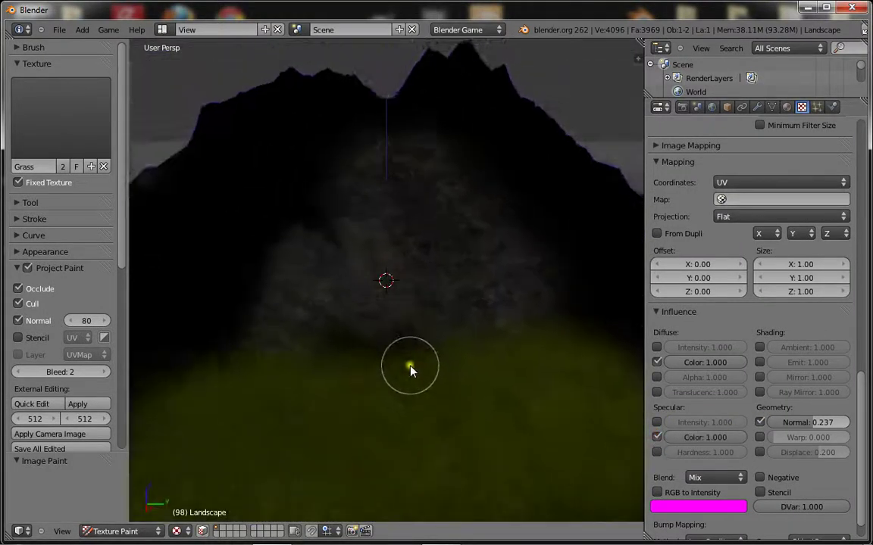
Paint more Grass along the boundary between the grass patch and the rock area.
scroll(410, 366, "up", 3)
left_click_drag(430, 358, 310, 360)
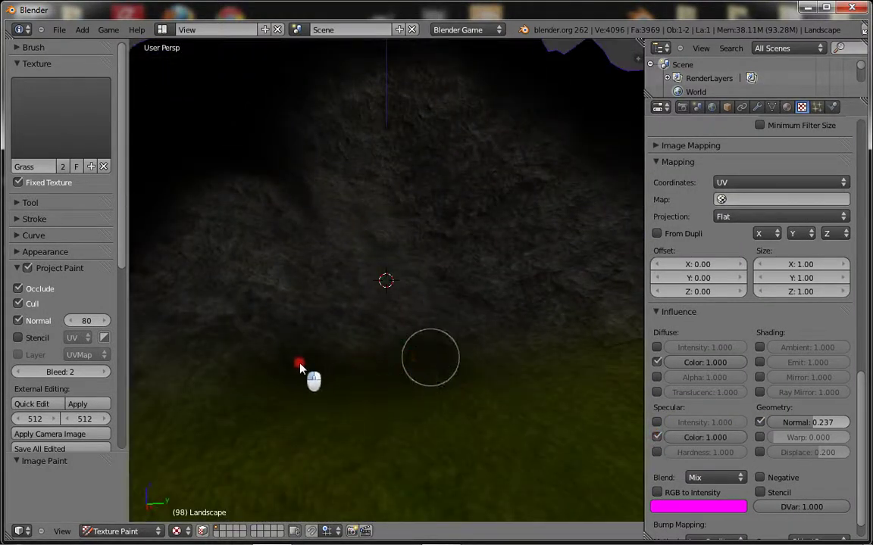
scroll(370, 410, "down", 3)
mouse_move(370, 411)
middle_mouse_down()
mouse_move(337, 469)
mouse_move(353, 452)
mouse_move(478, 424)
mouse_move(360, 355)
middle_mouse_up()
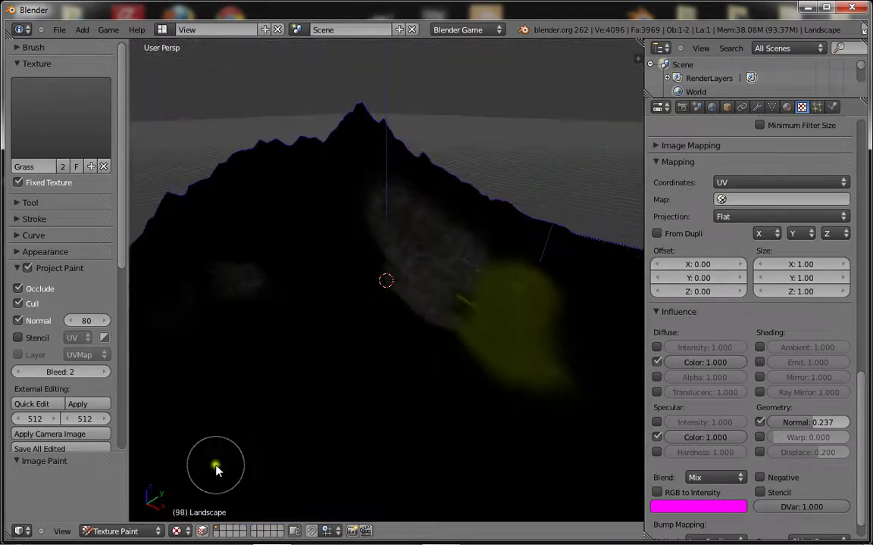
mouse_move(270, 493)
middle_mouse_down()
mouse_move(348, 324)
mouse_move(415, 344)
mouse_move(353, 409)
mouse_move(324, 282)
middle_mouse_up()
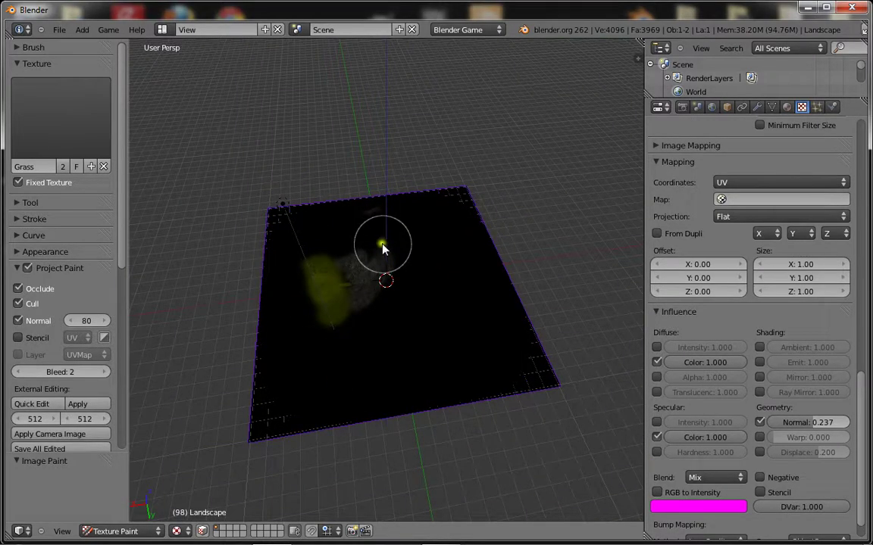
left_click(316, 290)
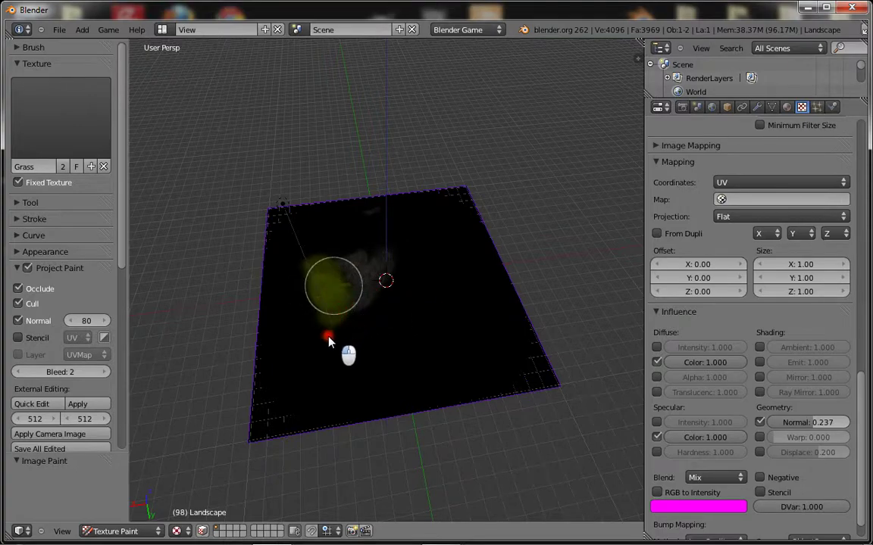
Fill in and widen the Grass patch along the foot of the rock area.
scroll(325, 345, "up", 6)
mouse_move(327, 341)
middle_mouse_down()
mouse_move(384, 308)
mouse_move(397, 356)
mouse_move(426, 338)
middle_mouse_up()
scroll(421, 344, "down", 6)
scroll(421, 350, "up", 8)
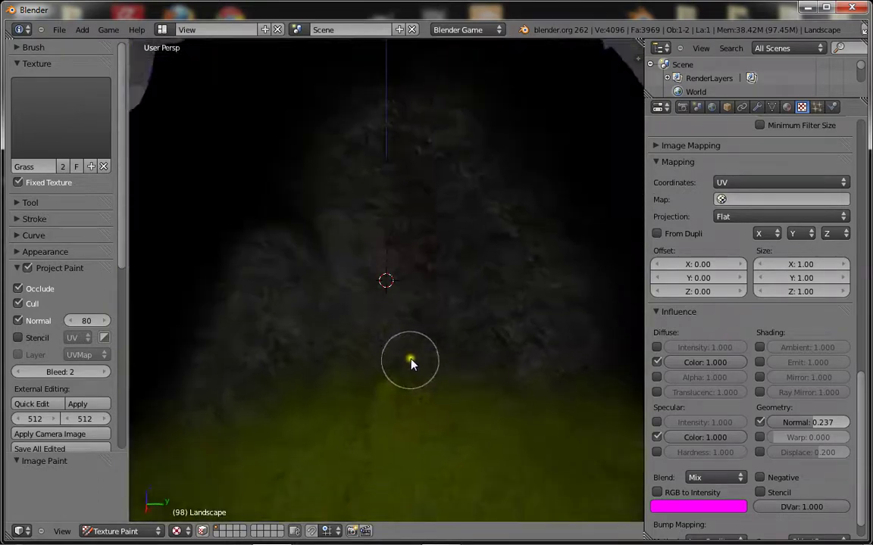
scroll(383, 388, "down", 8)
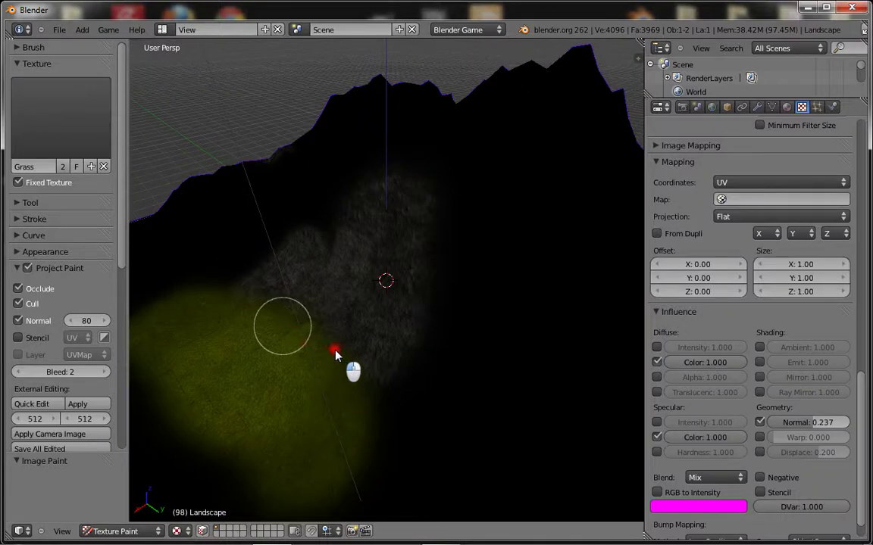
scroll(401, 269, "down", 8)
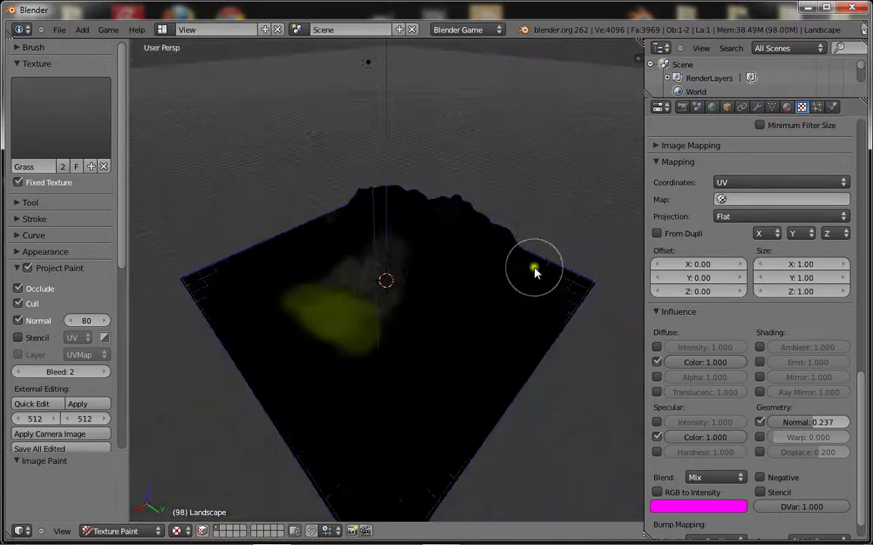
scroll(513, 351, "up", 8)
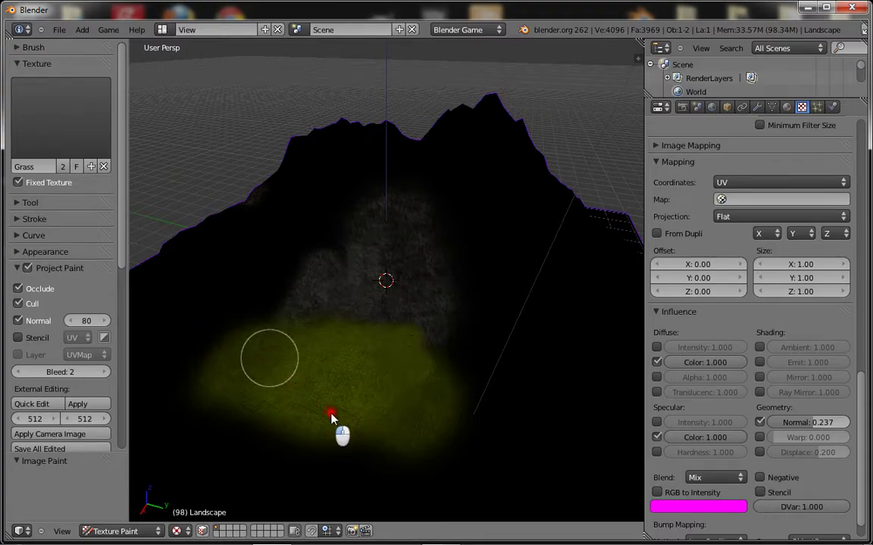
scroll(350, 416, "up", 6)
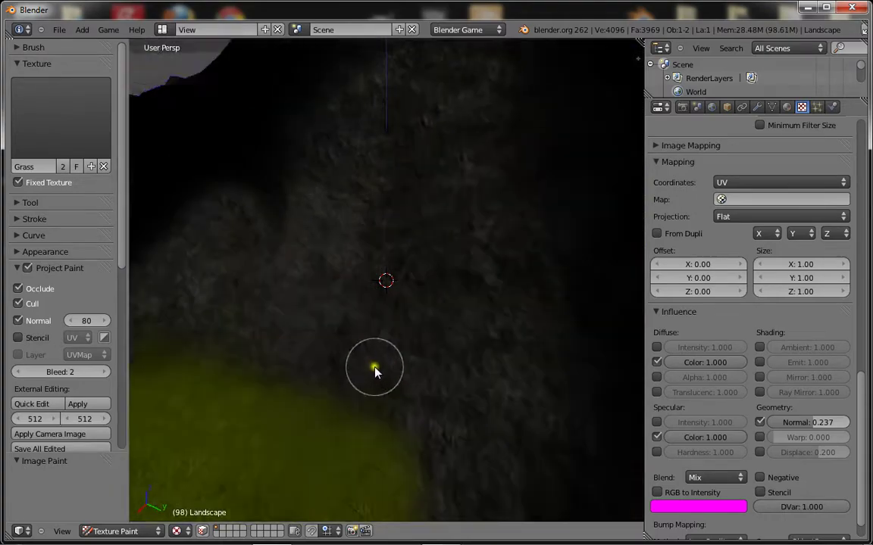
scroll(333, 369, "down", 5)
middle_click_drag(374, 367, 349, 367)
scroll(333, 369, "up", 5)
scroll(350, 368, "up", 3)
scroll(349, 371, "down", 9)
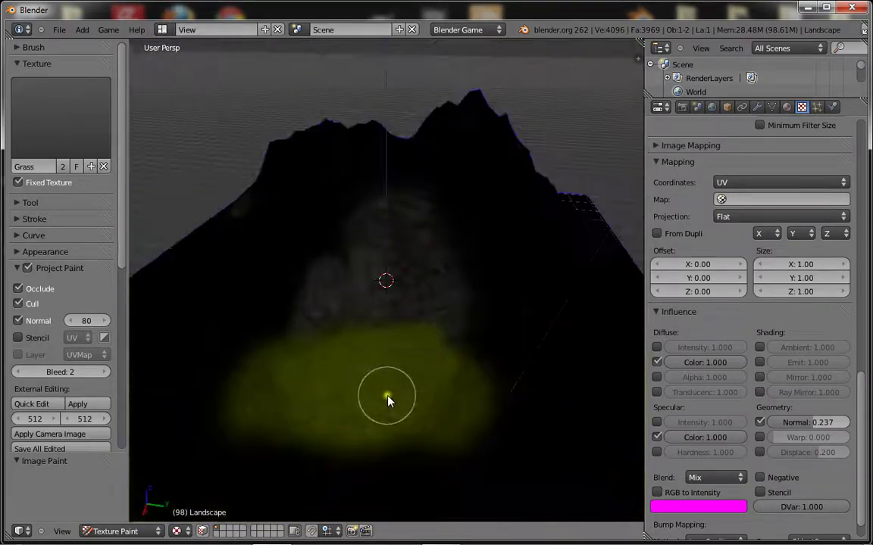
Switch the brush texture to Dirt and paint a dirt strip along the outer edge of the grass patch.
left_click(72, 140)
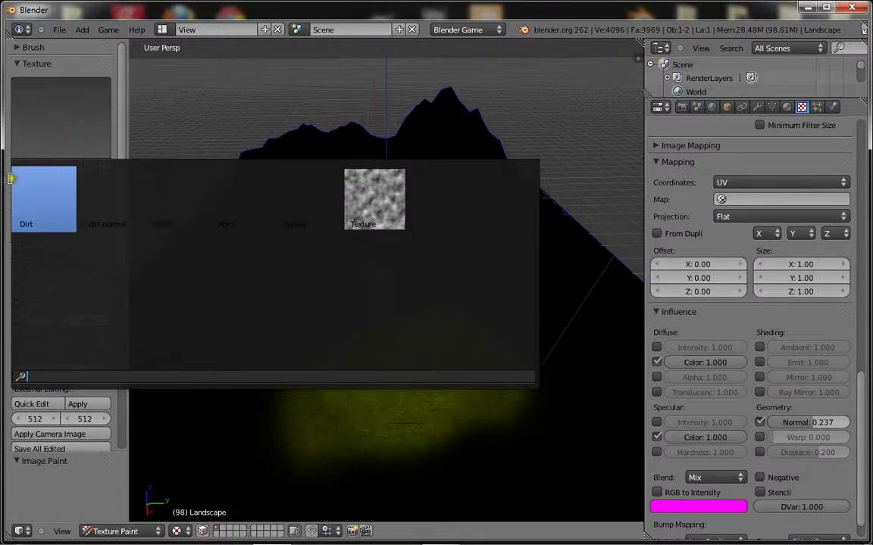
left_click(12, 179)
scroll(333, 341, "down", 8)
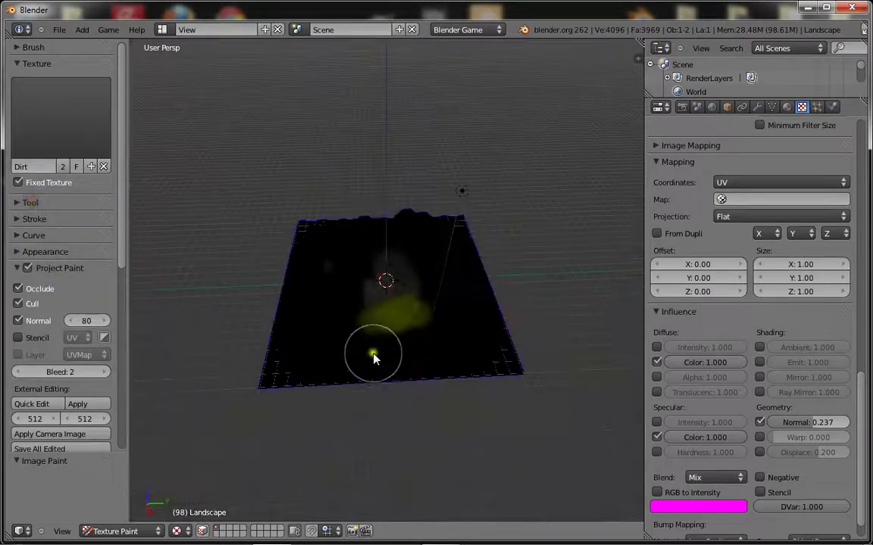
left_click_drag(367, 352, 419, 331)
Turn the Terrain texture's specular color influence off and back on to compare the landscape's shading.
scroll(409, 371, "up", 6)
middle_click_drag(599, 419, 656, 447)
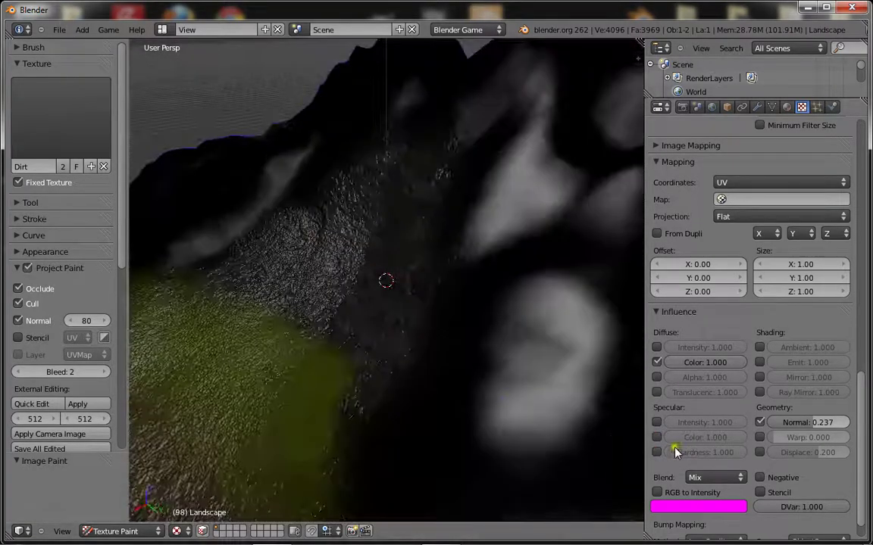
left_click(661, 438)
scroll(378, 371, "down", 5)
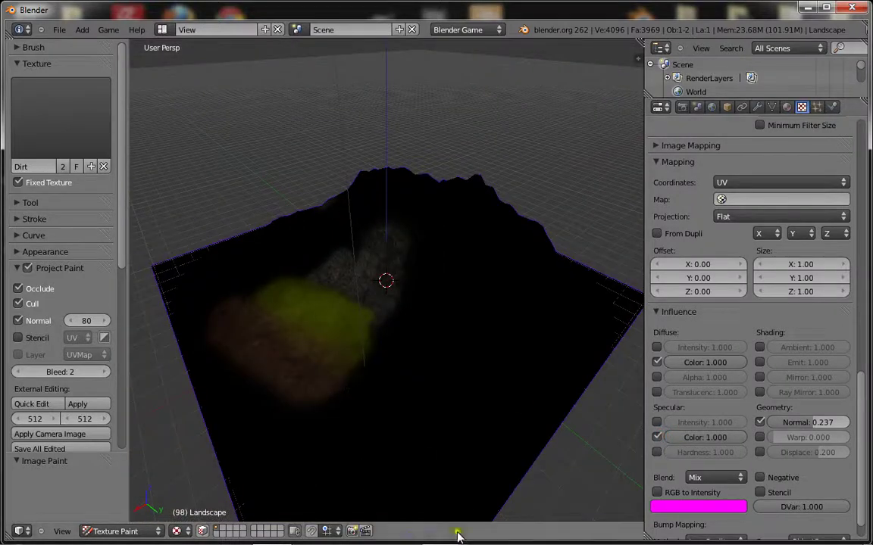